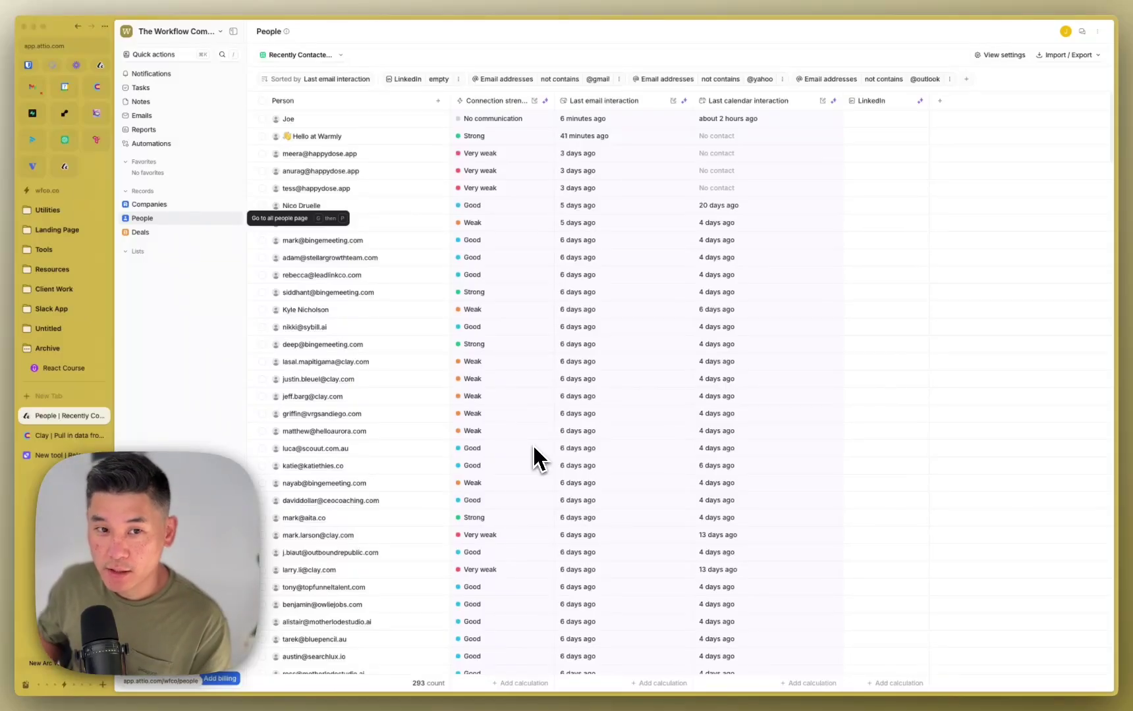
- Go to Attio's Automations page listing the five live workflows, including both Clay LinkedIn ones
click(173, 220)
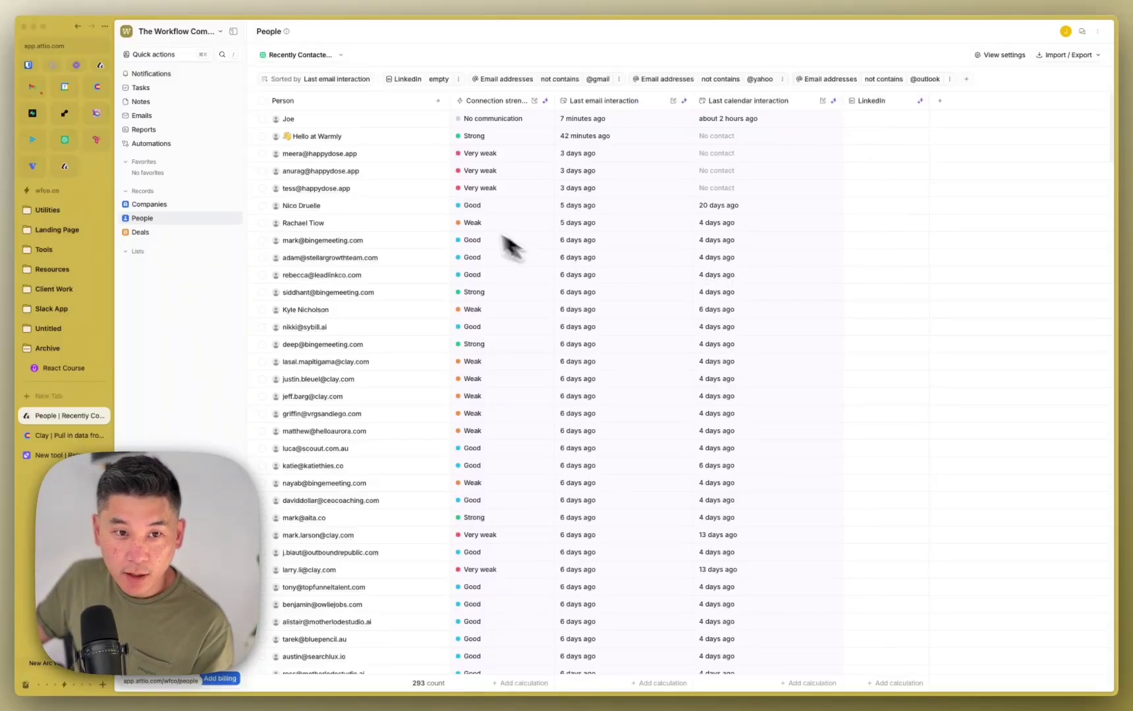
click(156, 144)
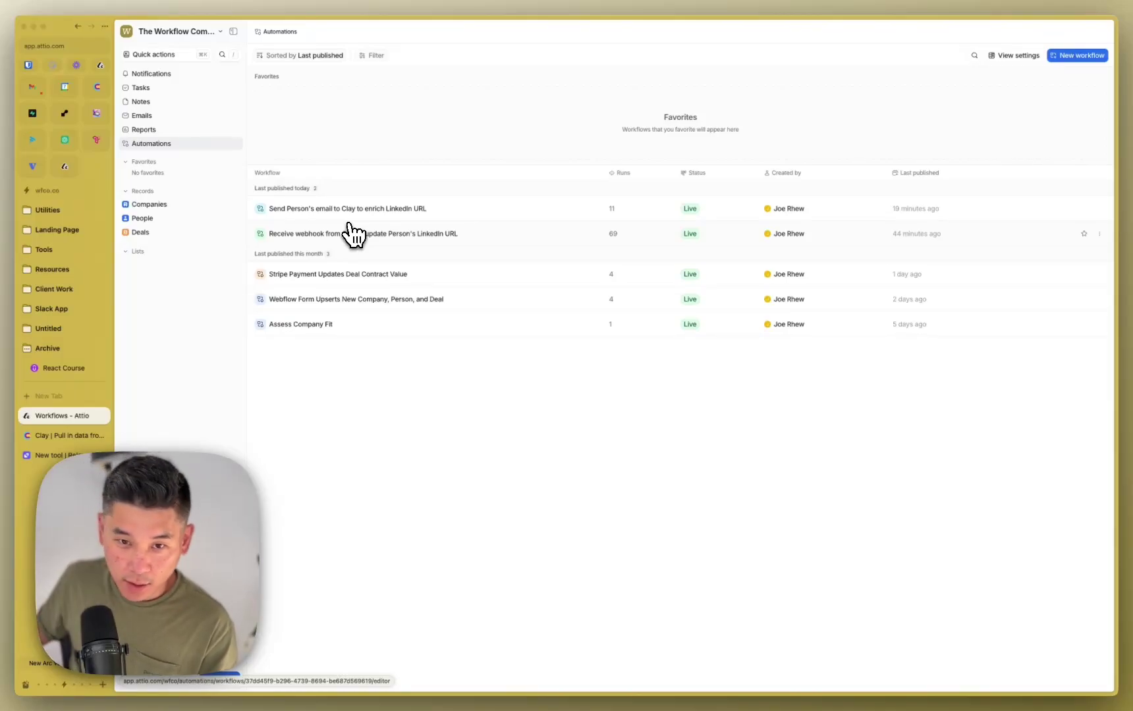
click(347, 210)
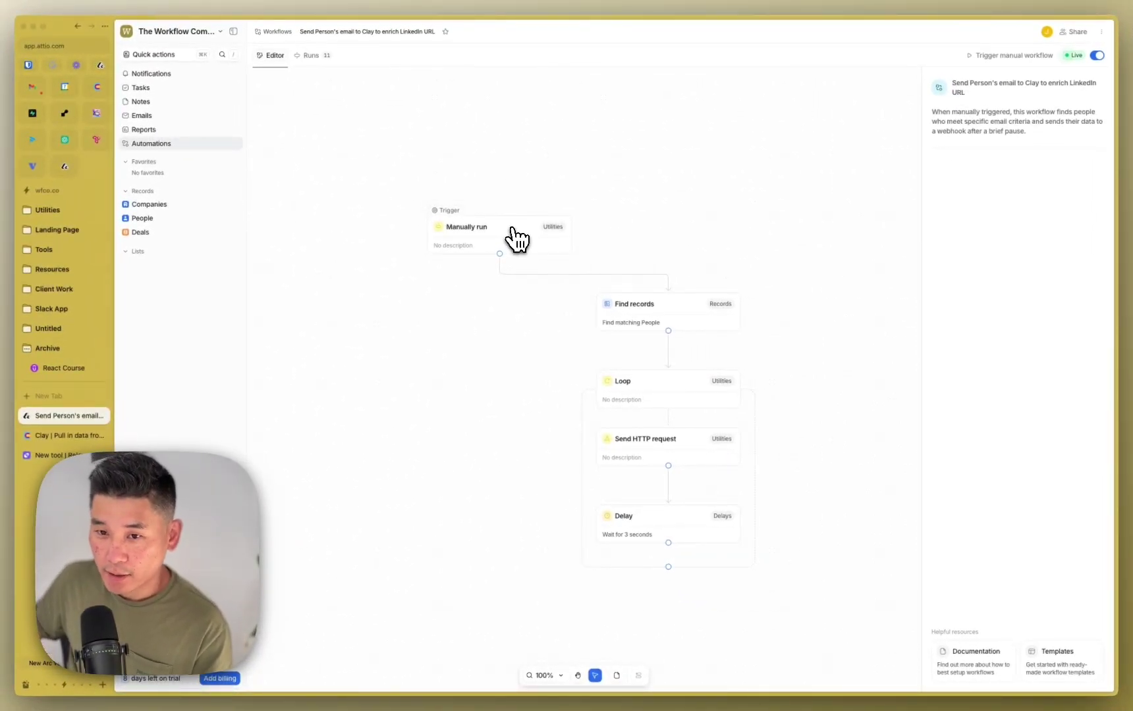
click(513, 232)
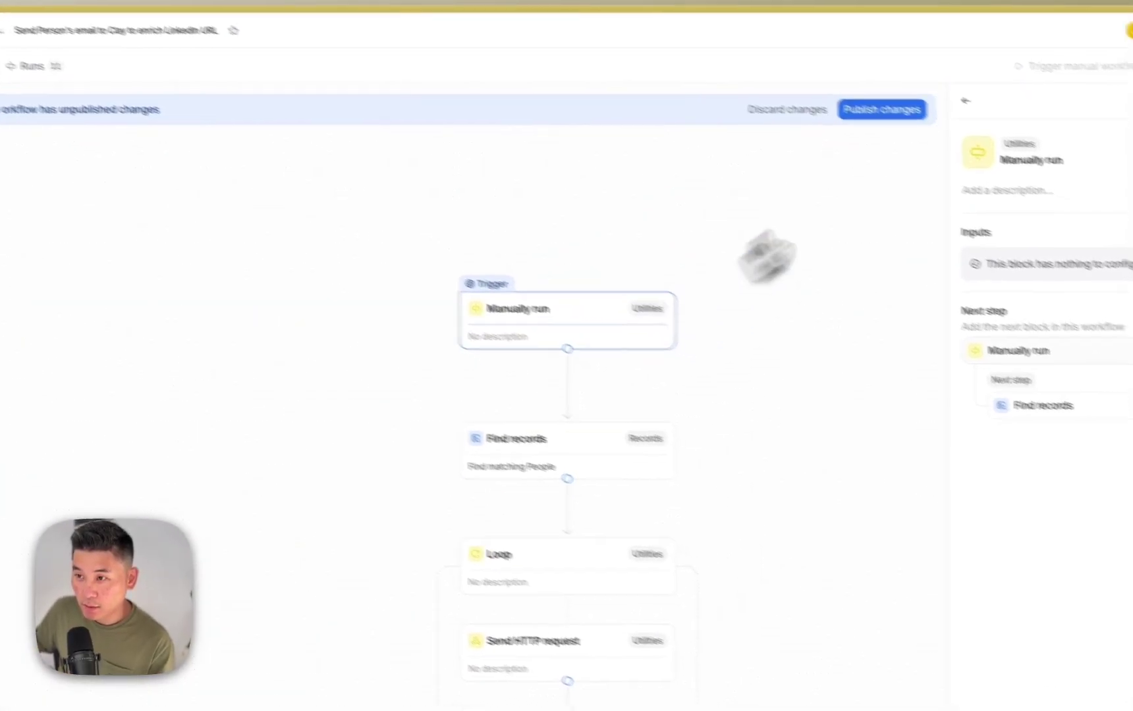
click(877, 107)
click(621, 347)
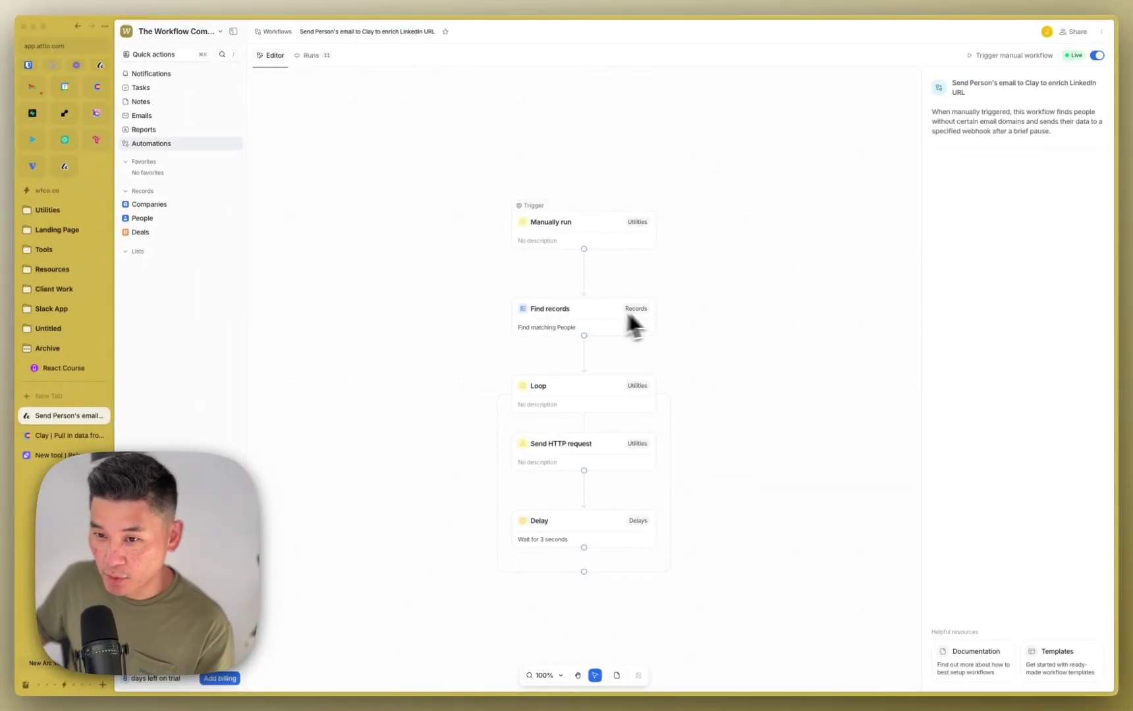
click(580, 313)
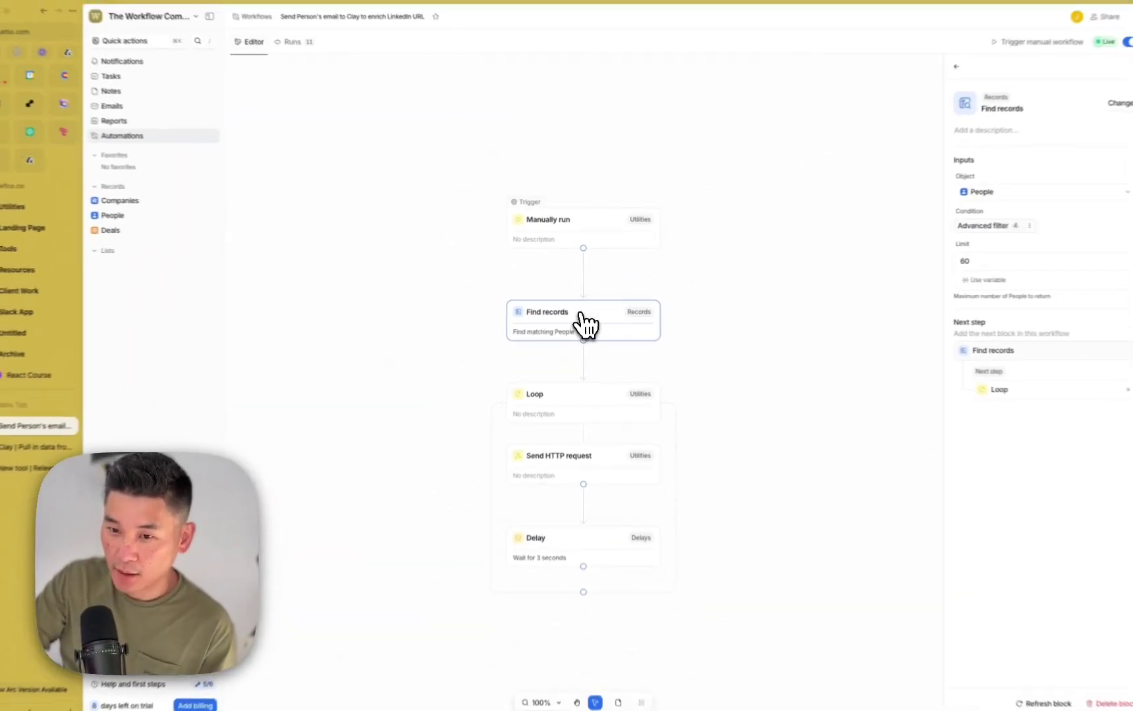
click(554, 215)
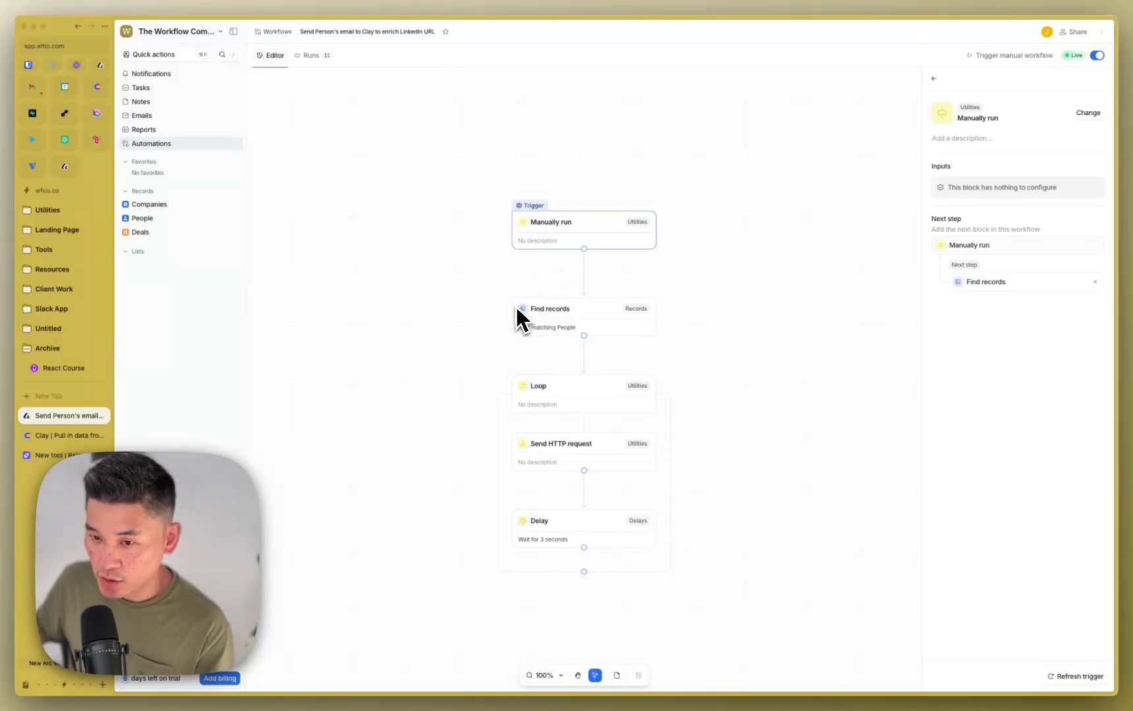
- Review the Find records step's advanced People filter conditions and the Loop step
click(605, 321)
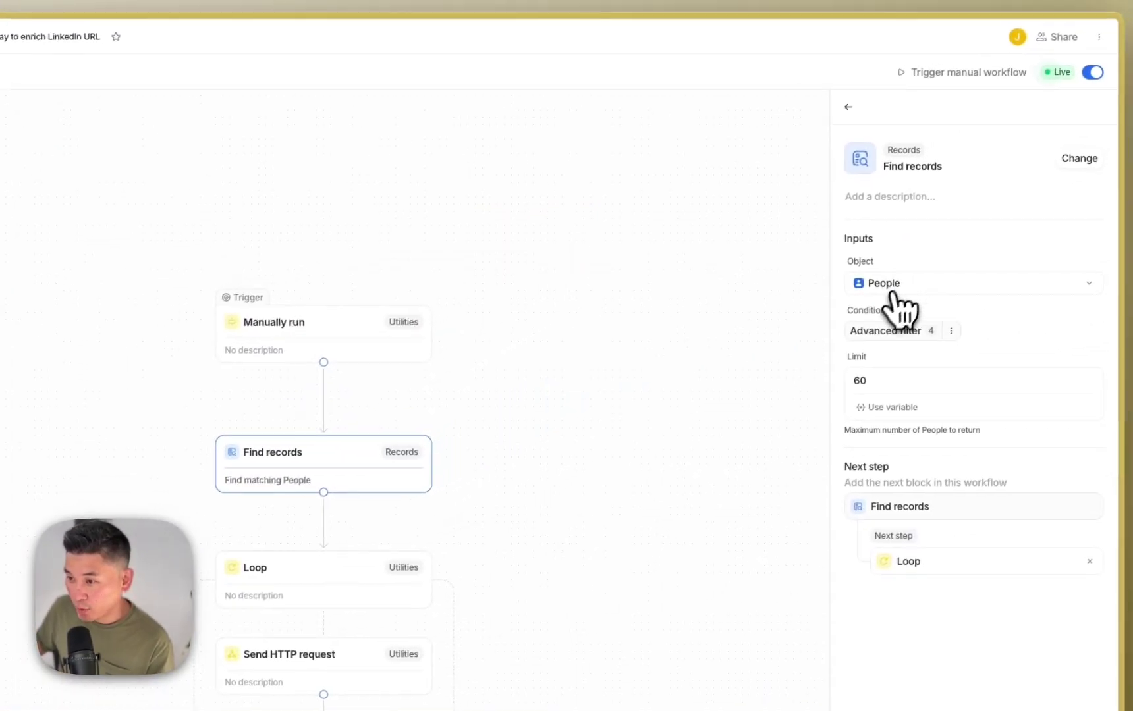
click(1006, 243)
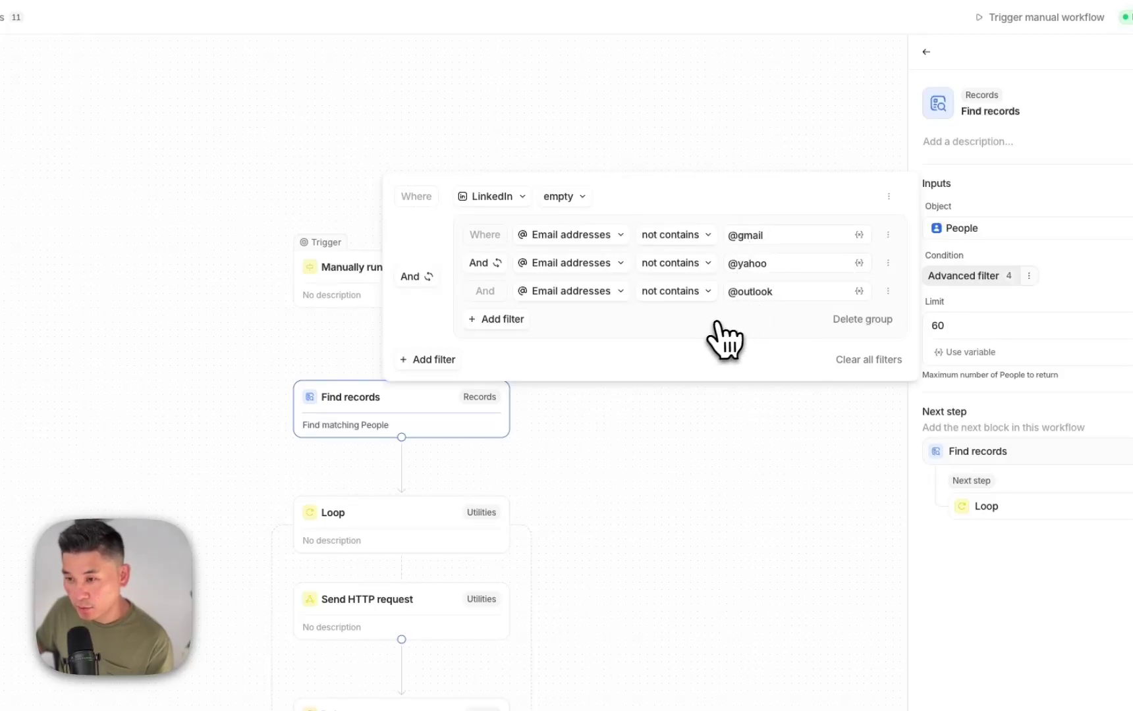
click(731, 395)
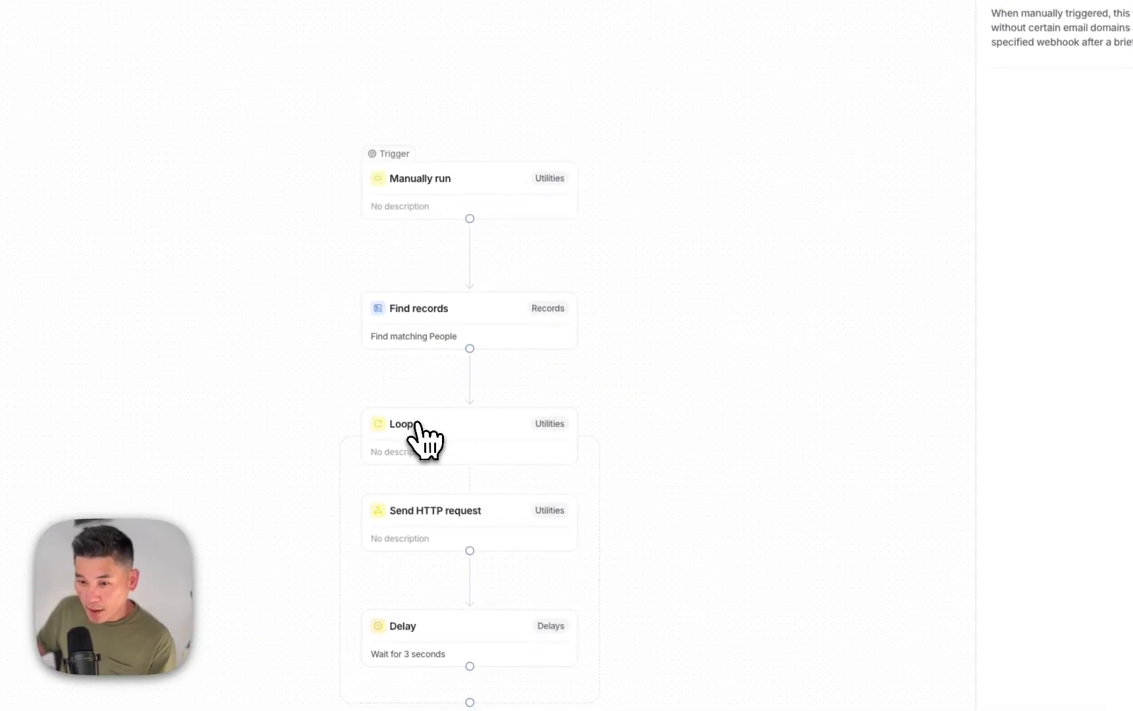
click(348, 514)
click(445, 337)
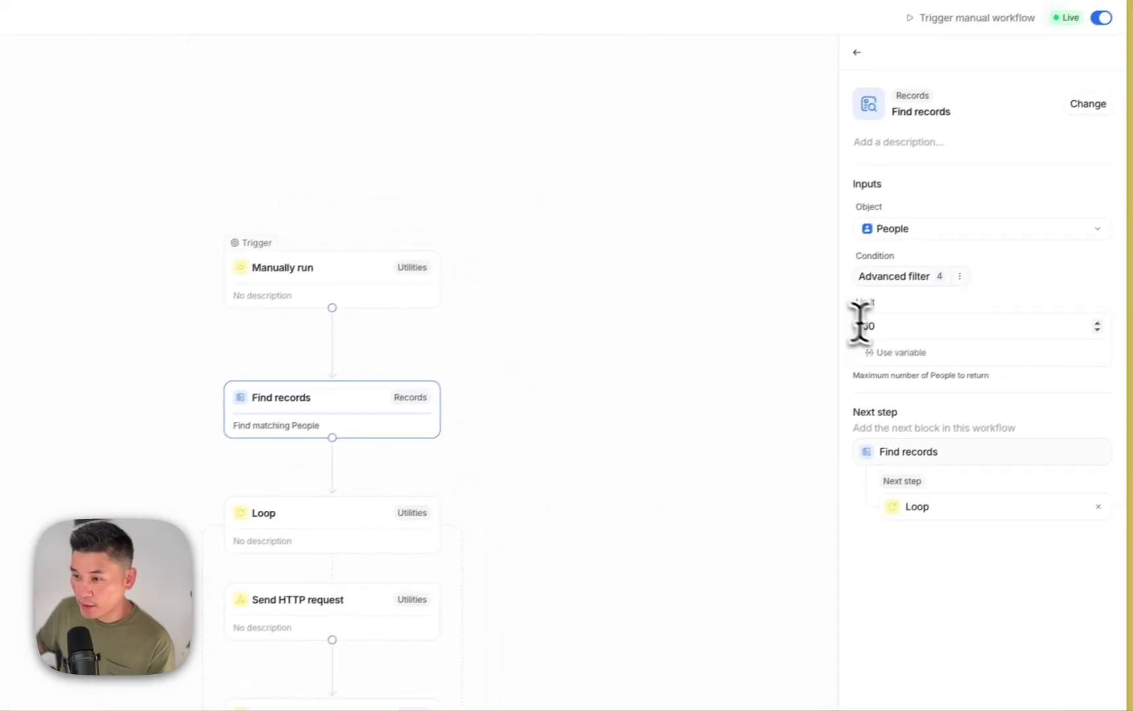
- Change the Find records limit to 50 People and publish the workflow
click(896, 326)
double_click(896, 326)
text(100)
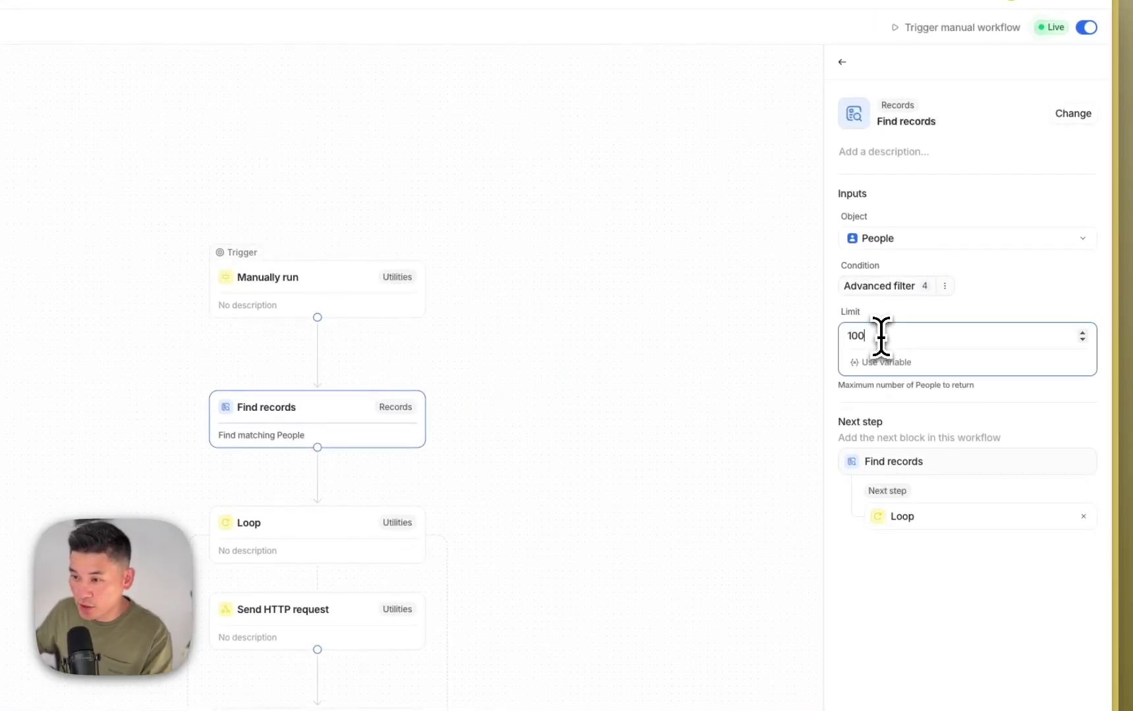
click(715, 432)
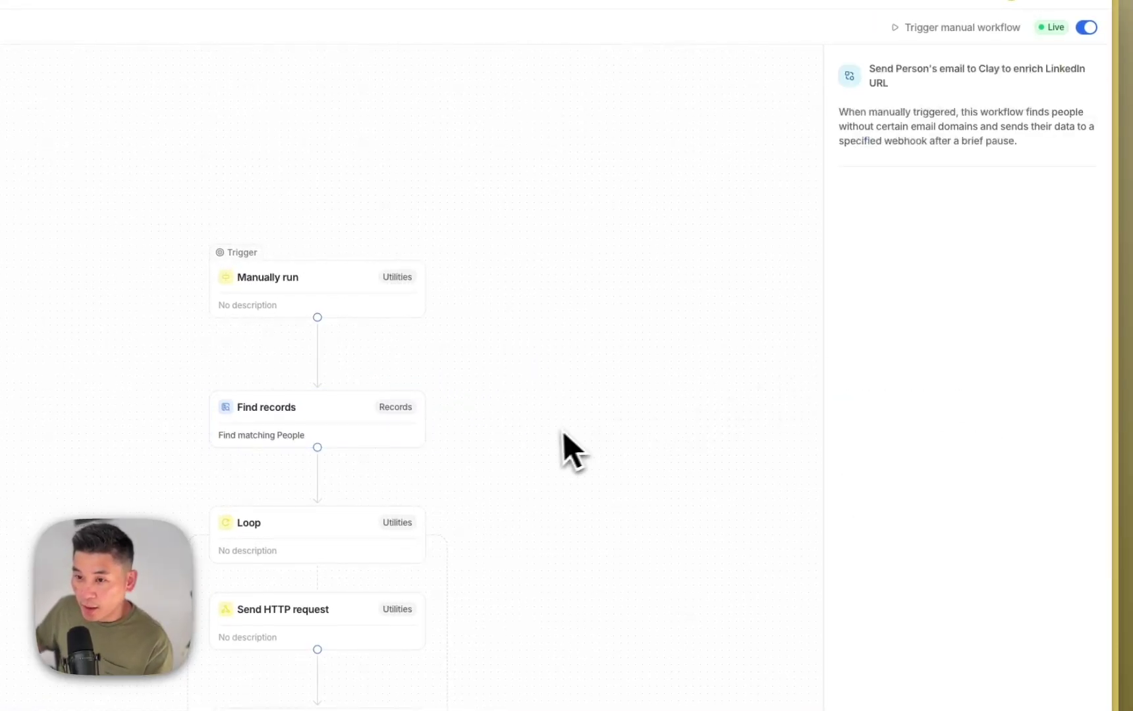
click(412, 402)
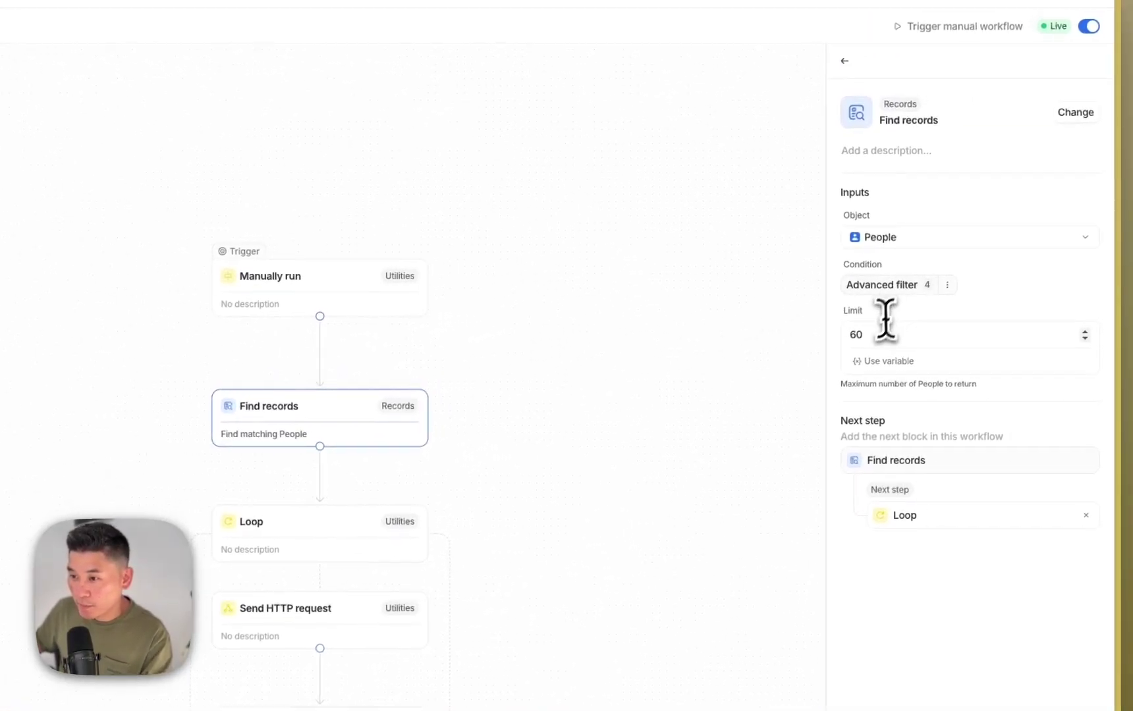
click(872, 339)
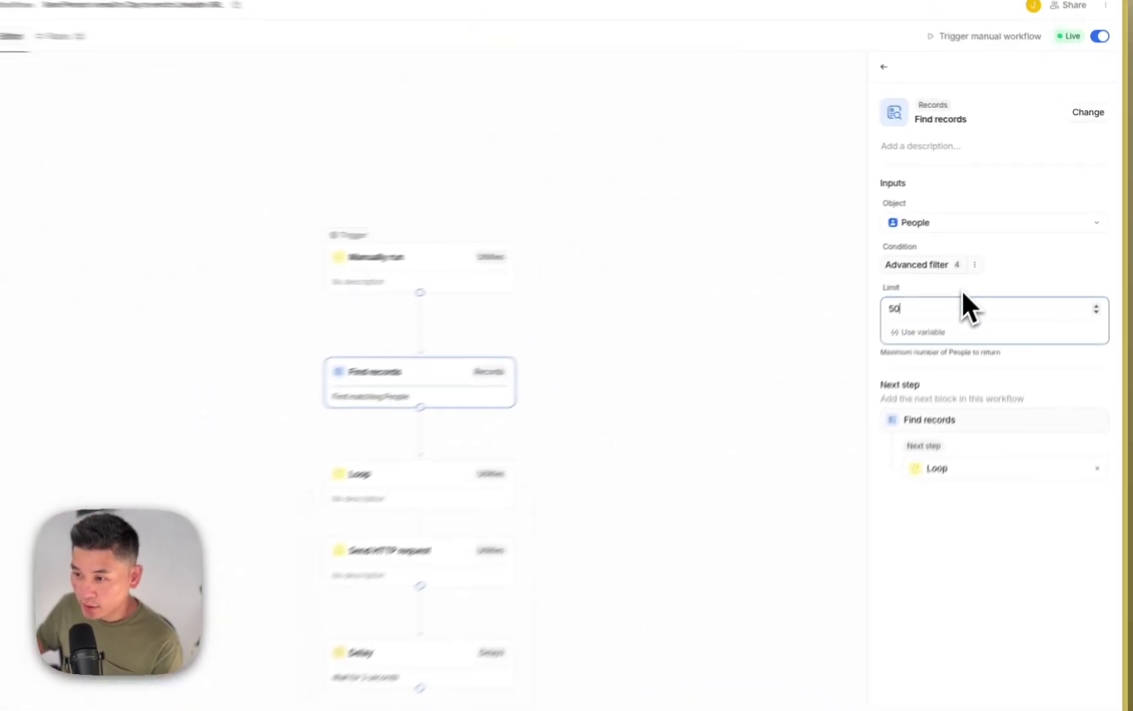
click(776, 70)
click(502, 500)
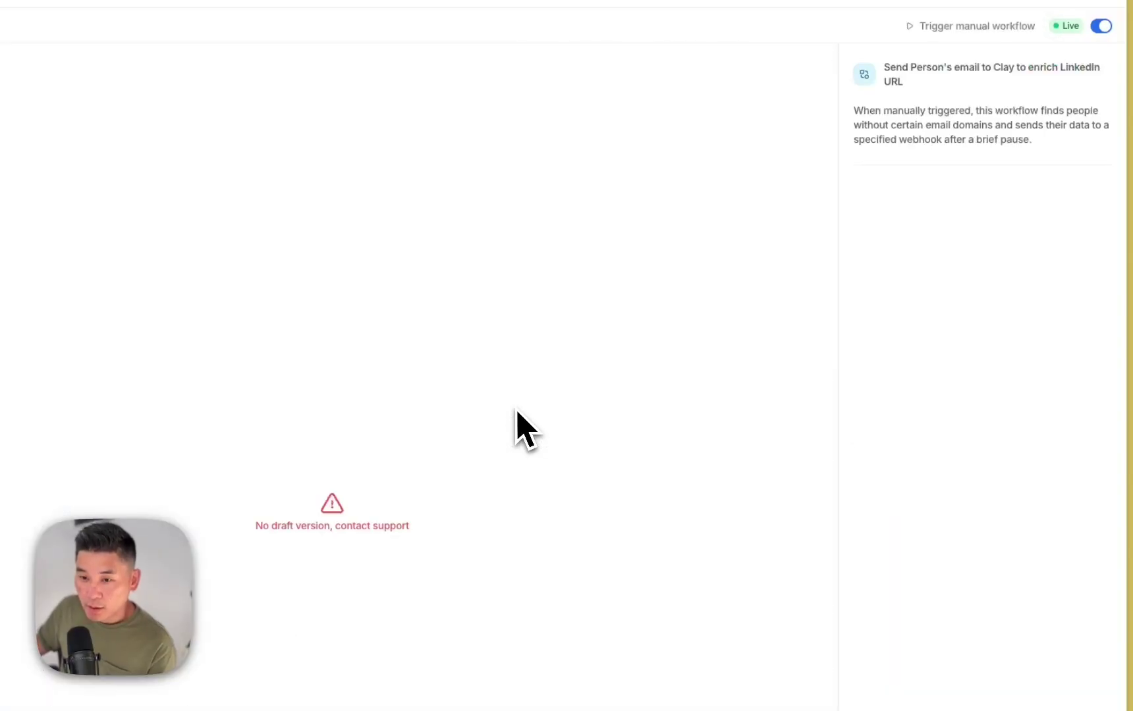
- Verify the saved limit, then review the Loop and Send HTTP request steps
click(332, 534)
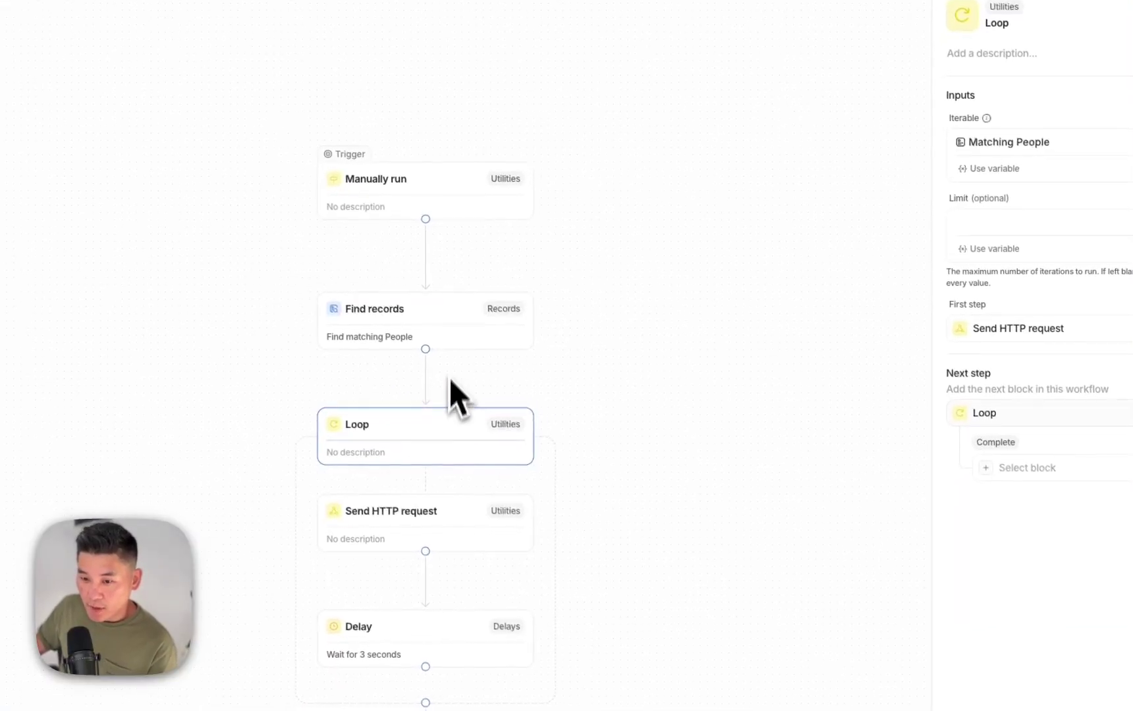
click(399, 323)
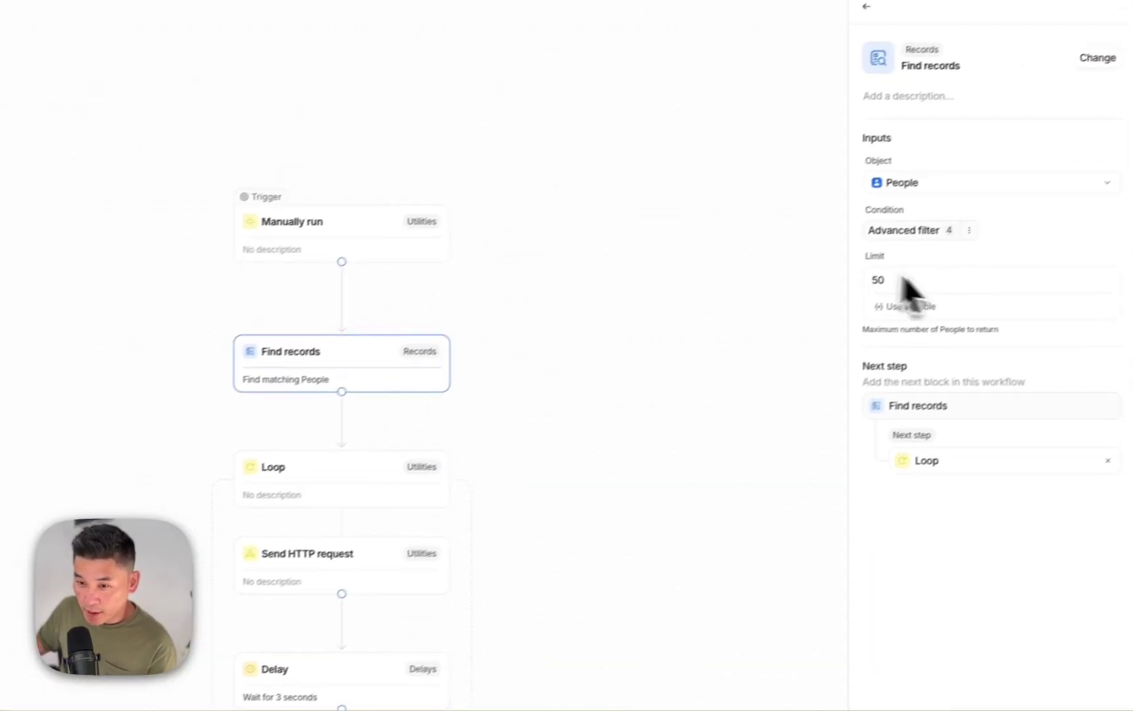
click(453, 509)
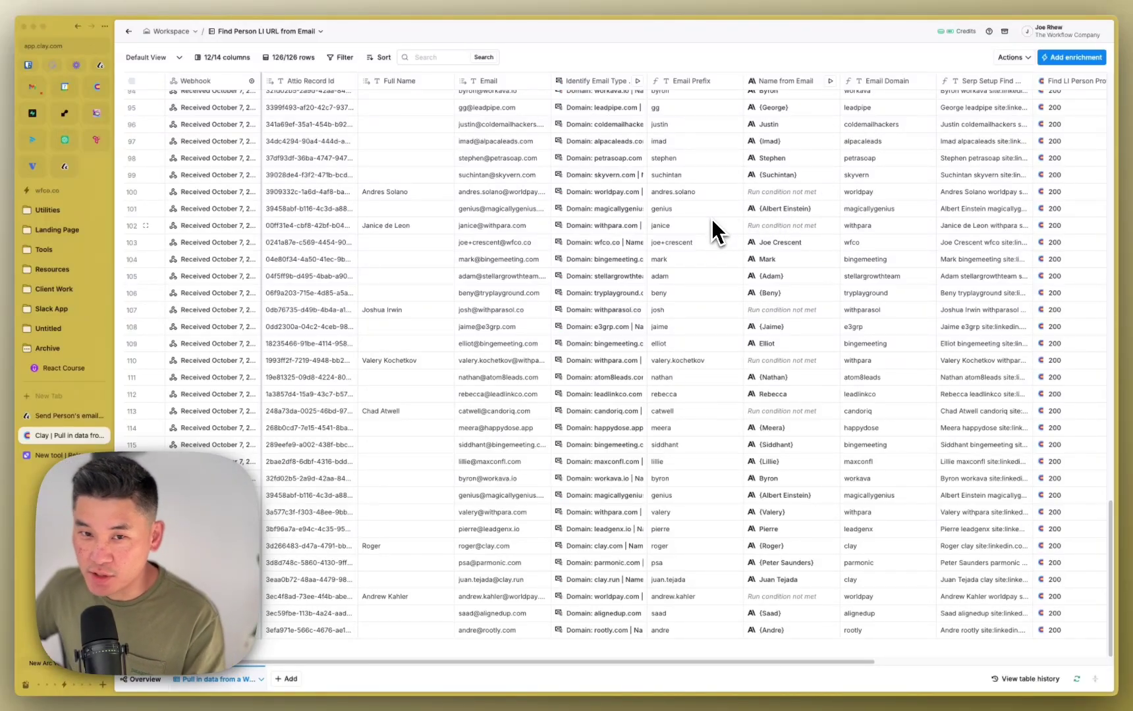
scroll(711, 219, right, 5)
scroll(711, 220, left, 5)
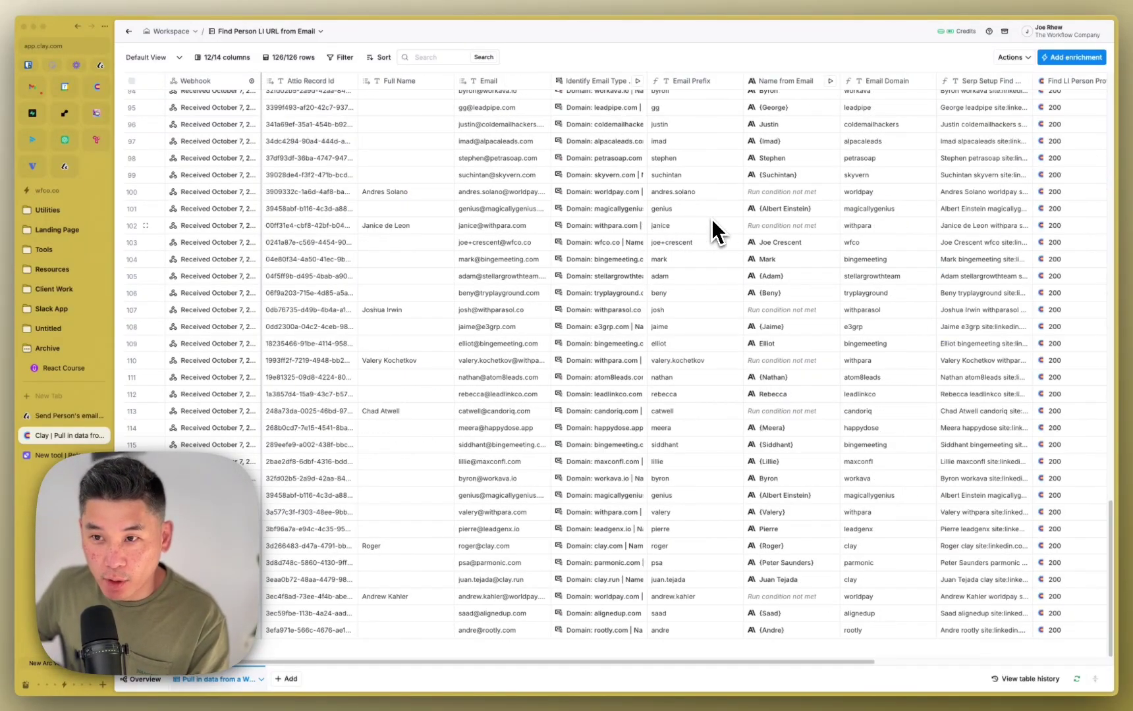
scroll(764, 217, right, 5)
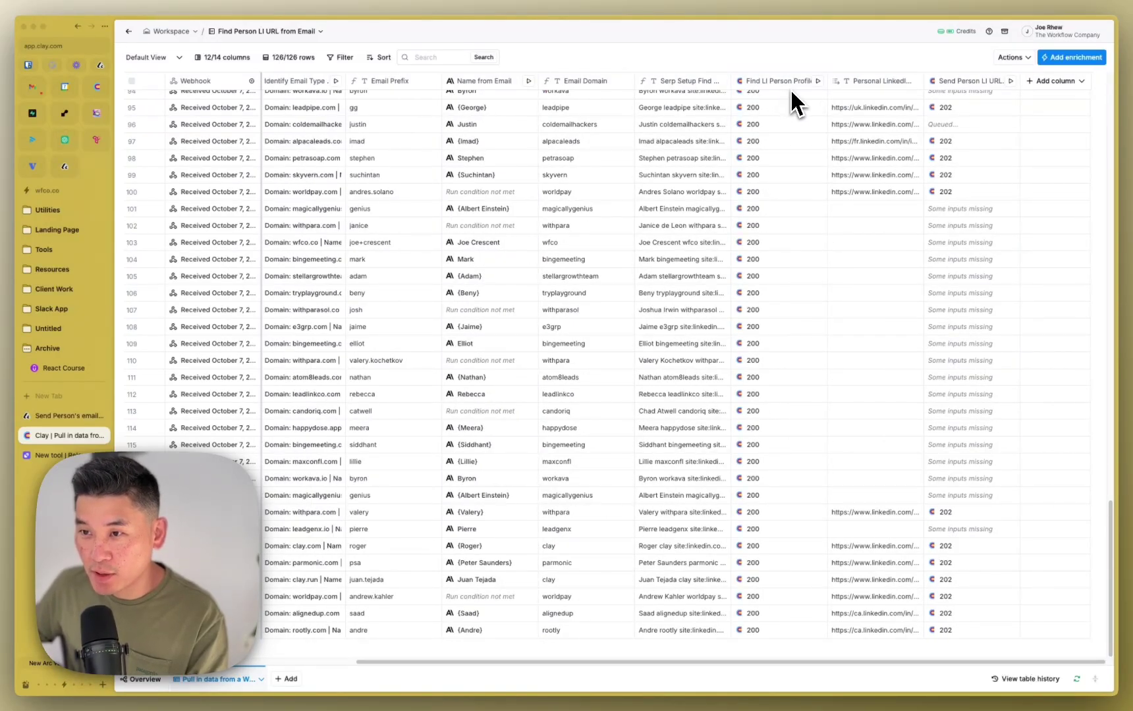
scroll(596, 195, left, 5)
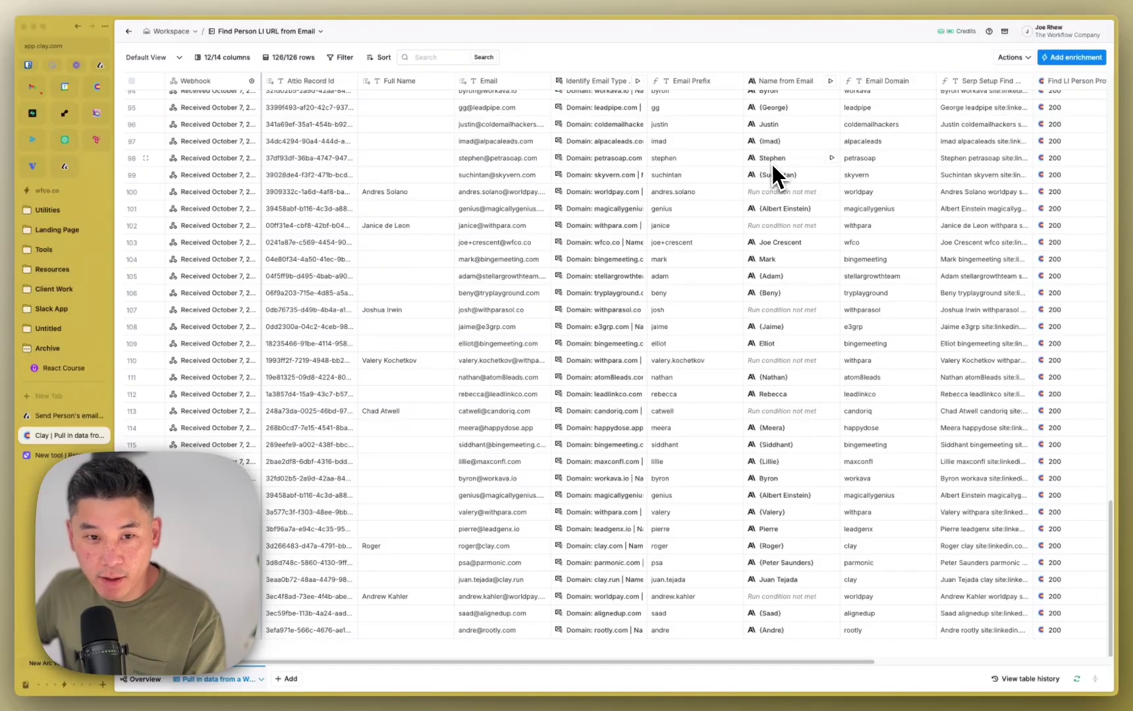
- Compare the HTTP request's POST body (attioRecordId, fullName, email) with the Clay webhook table
key(ctrl+Tab)
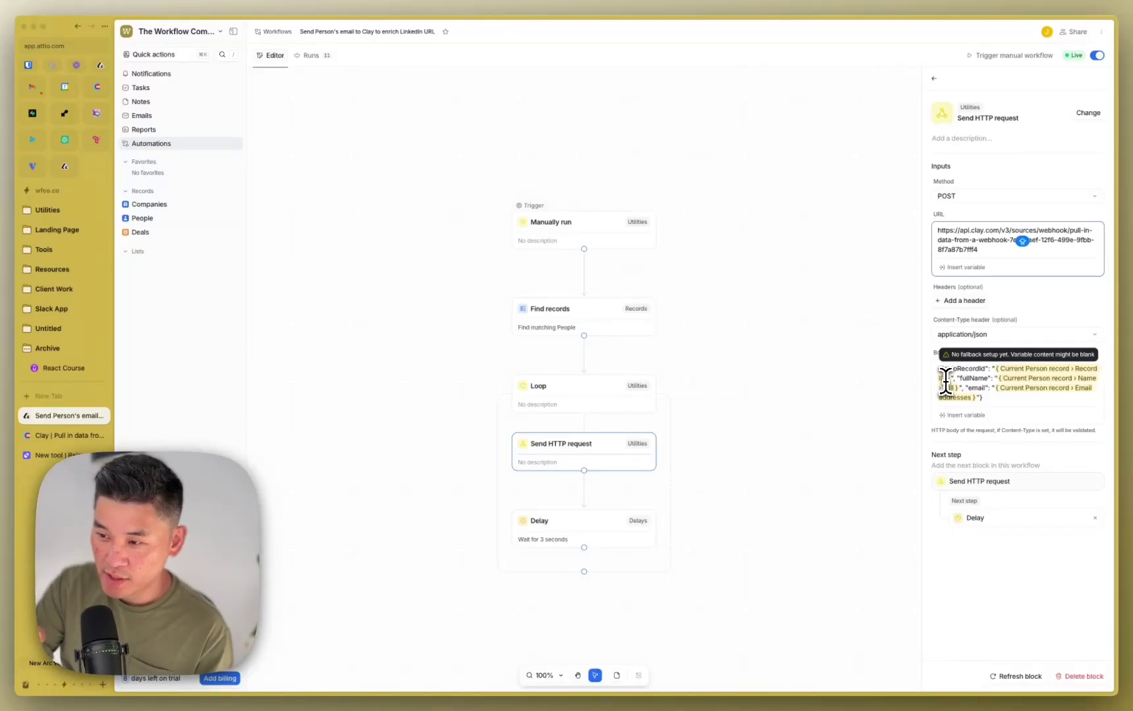
key(ctrl+Tab)
scroll(815, 310, right, 5)
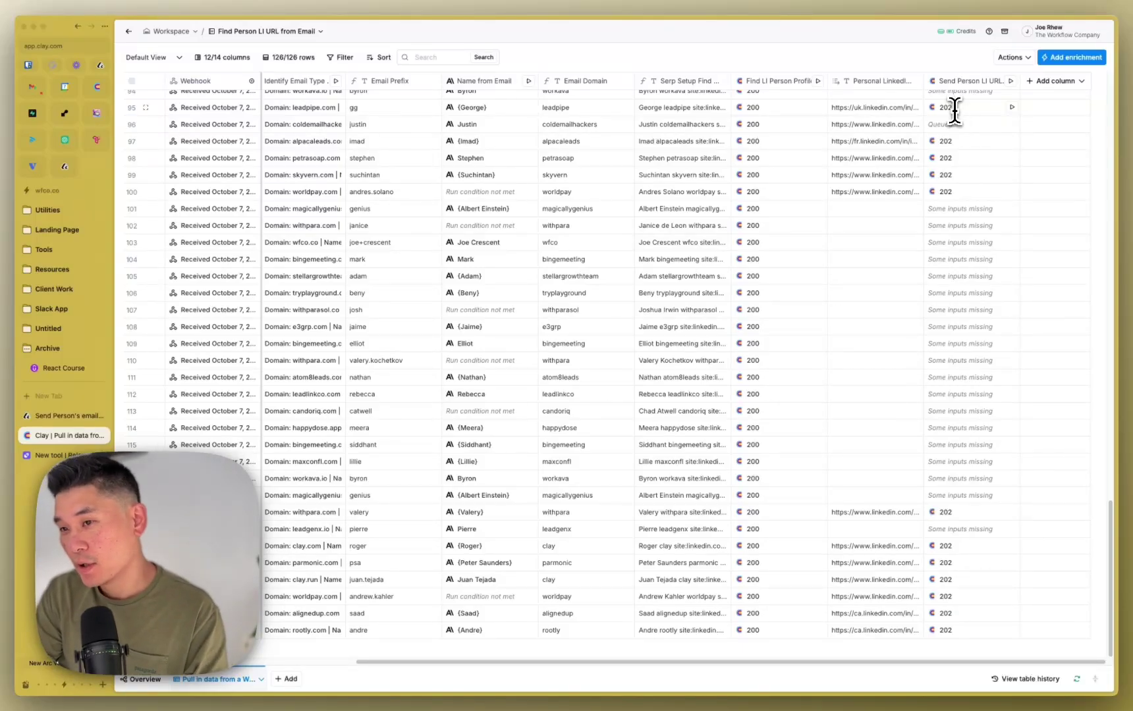
key(ctrl+Tab)
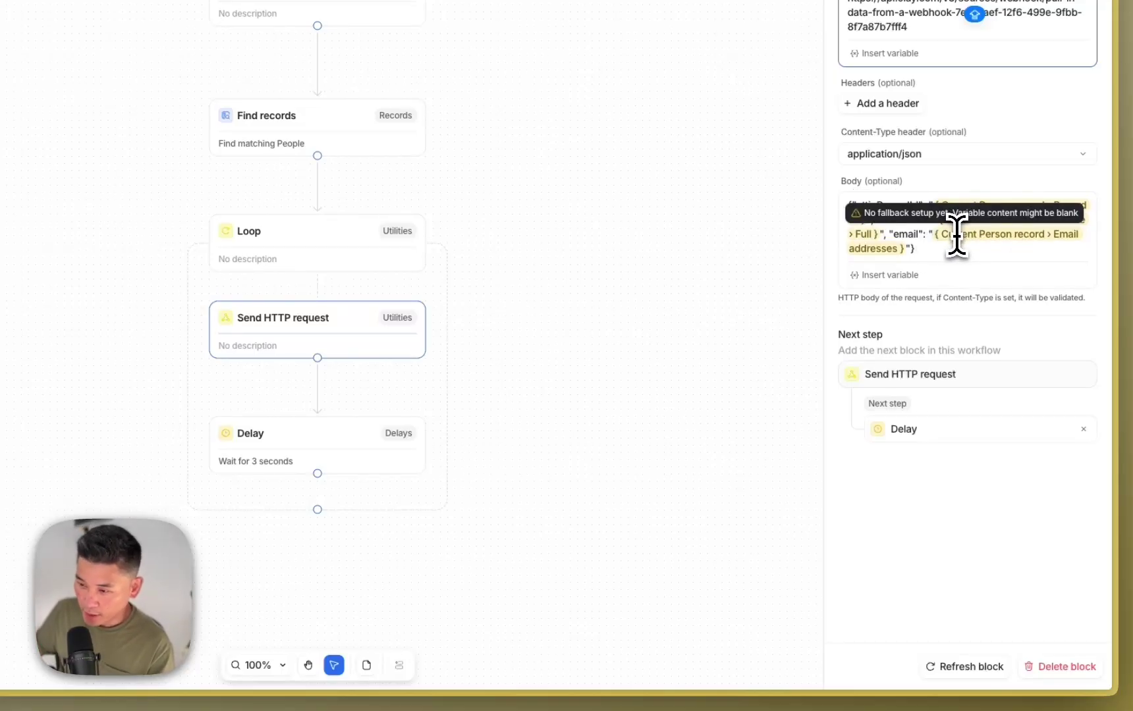
- Delete the 3-second Delay block from the loop and publish the workflow
click(310, 438)
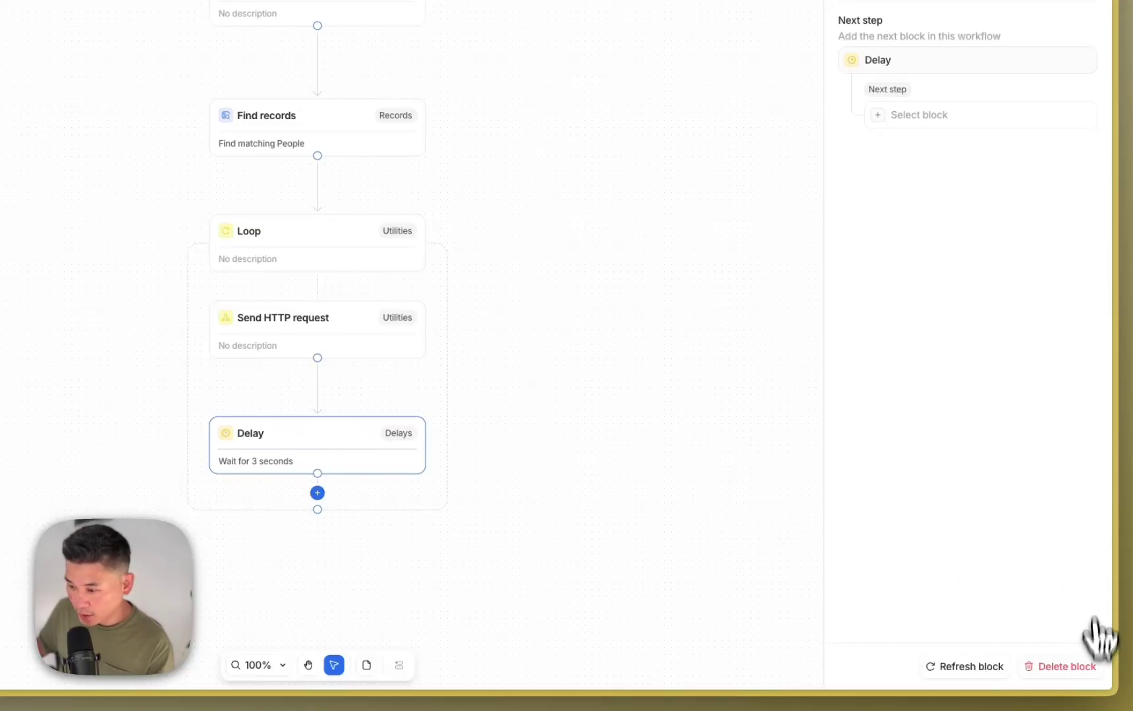
click(1075, 667)
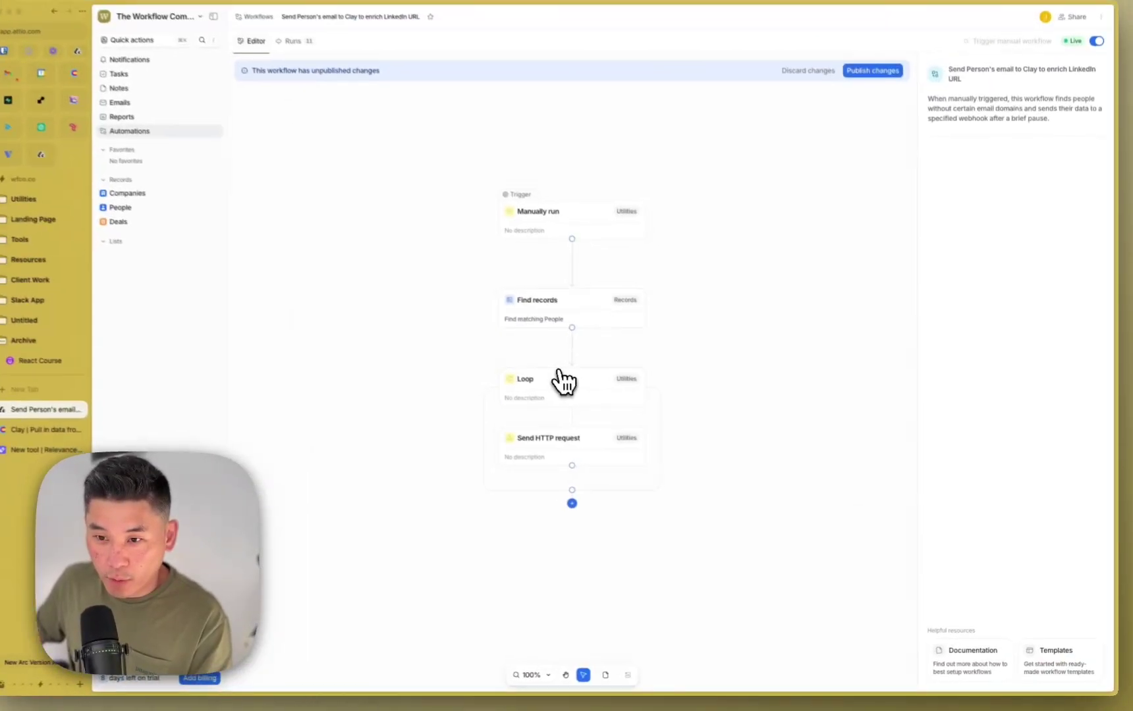
click(864, 71)
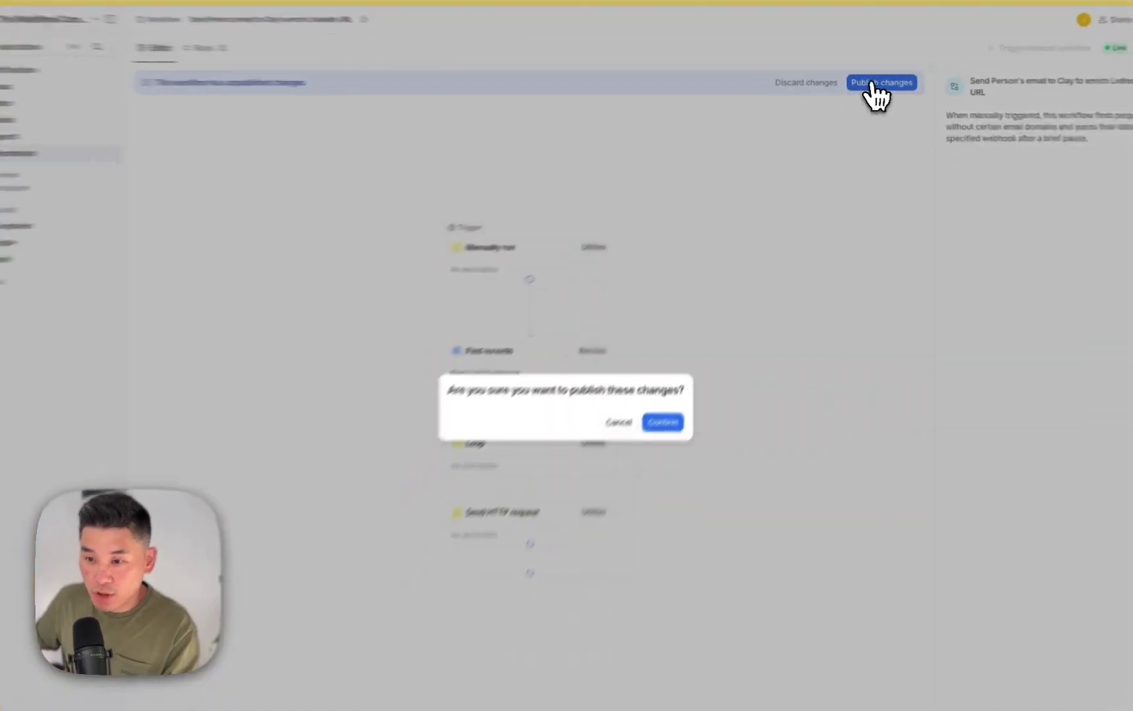
click(663, 422)
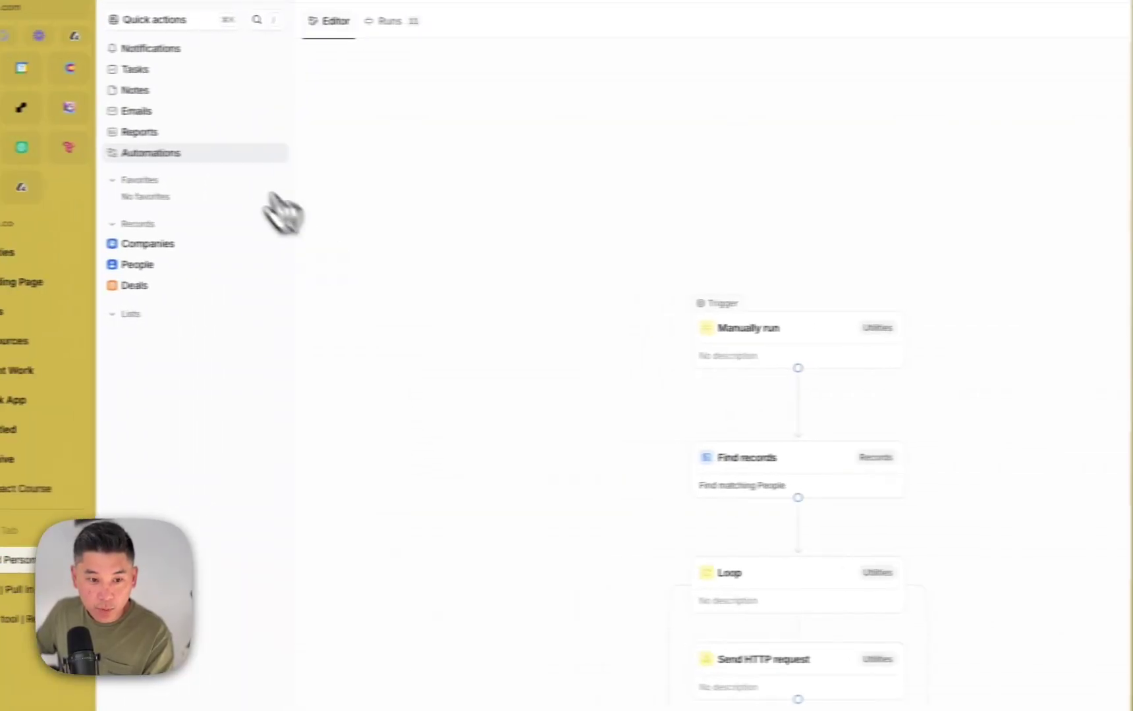
- Check the workflow's run history with narrower panels, then return to the Clay table
click(79, 501)
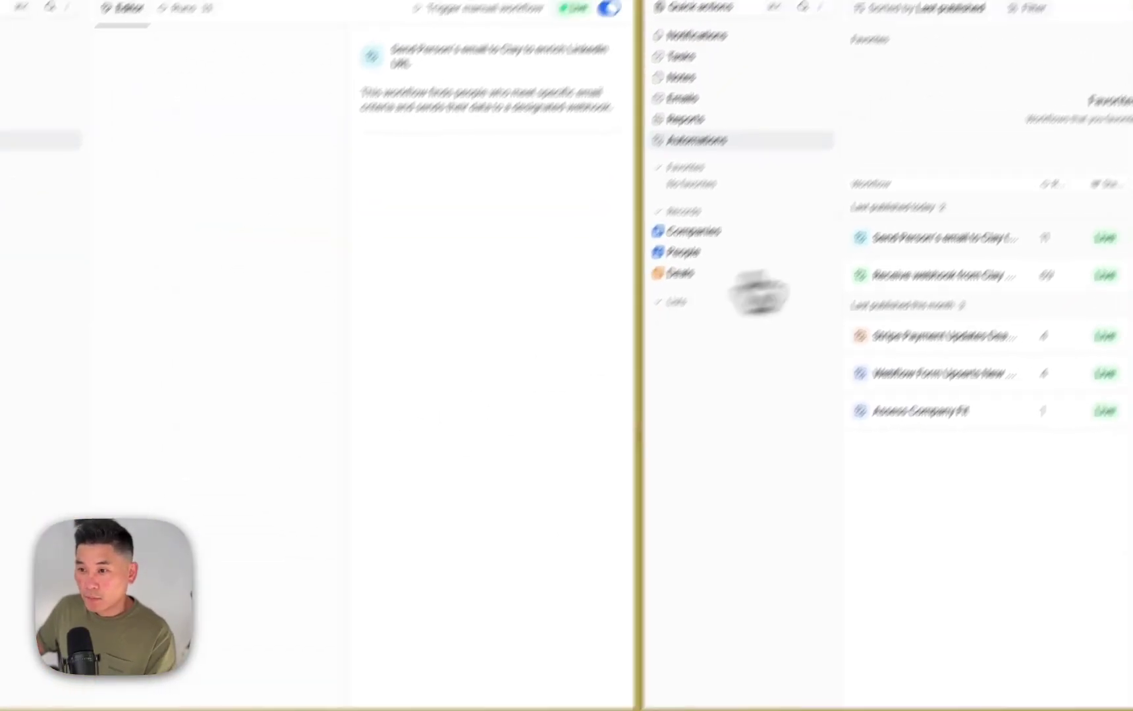
click(183, 8)
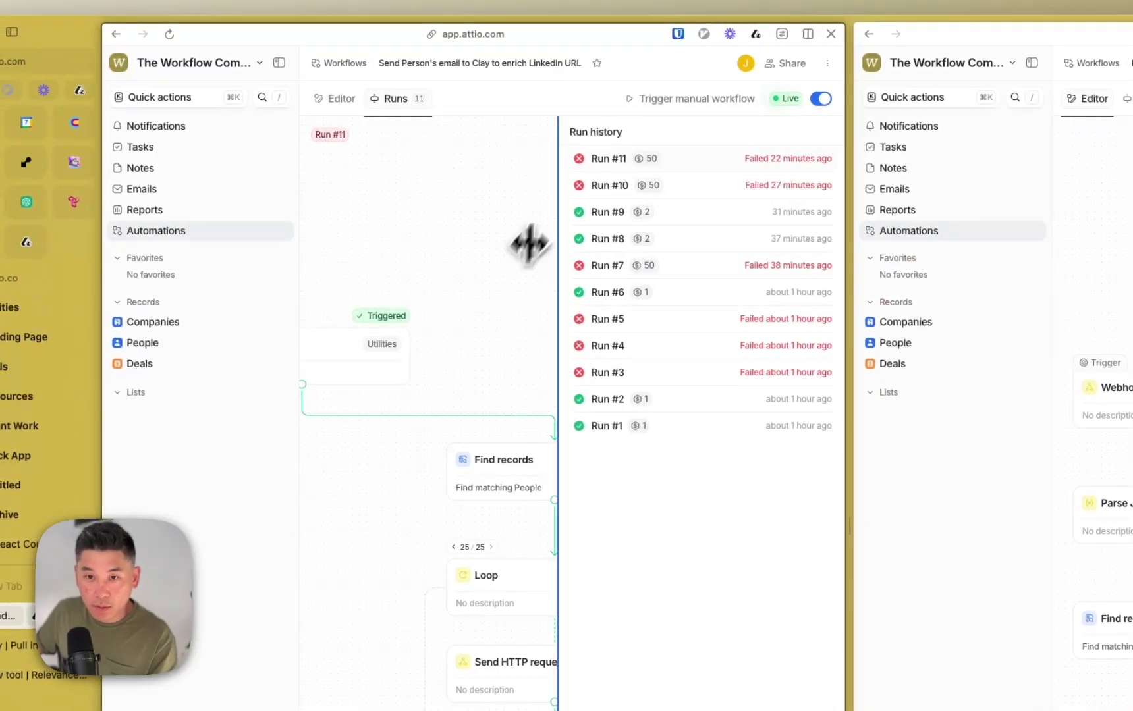
drag(528, 244, 627, 228)
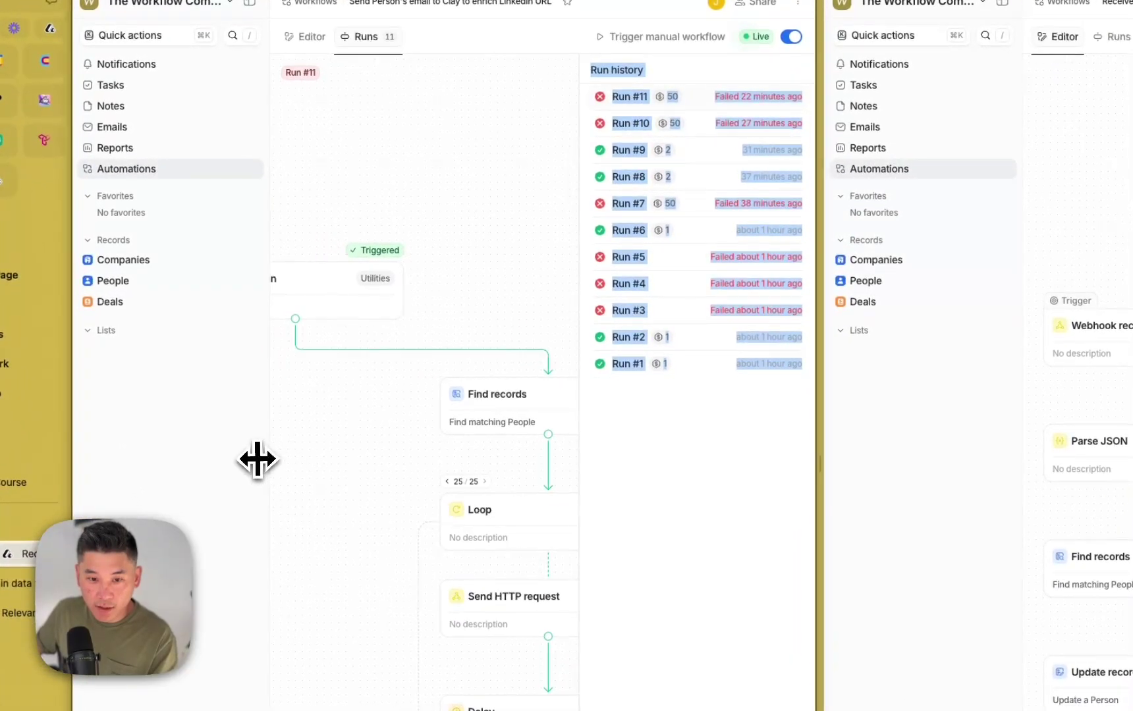
drag(265, 457, 195, 446)
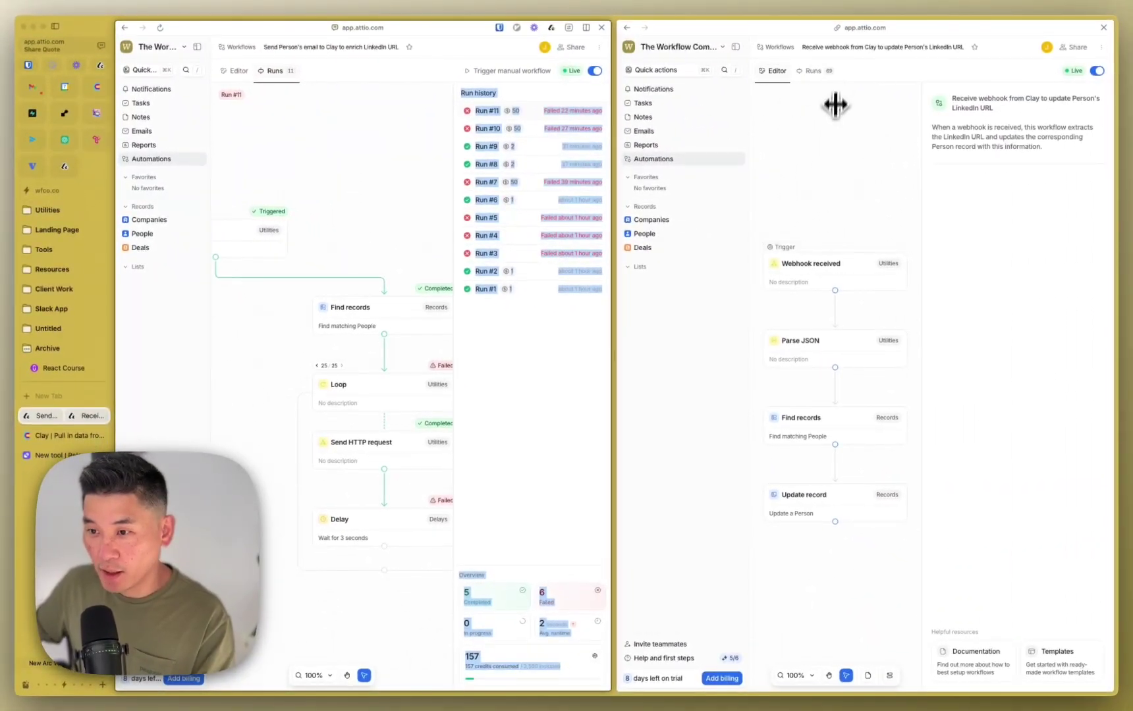
key(ctrl+Tab)
key(ctrl+Tab)
key(ctrl+Tab)
scroll(354, 271, left, 5)
scroll(243, 211, left, 3)
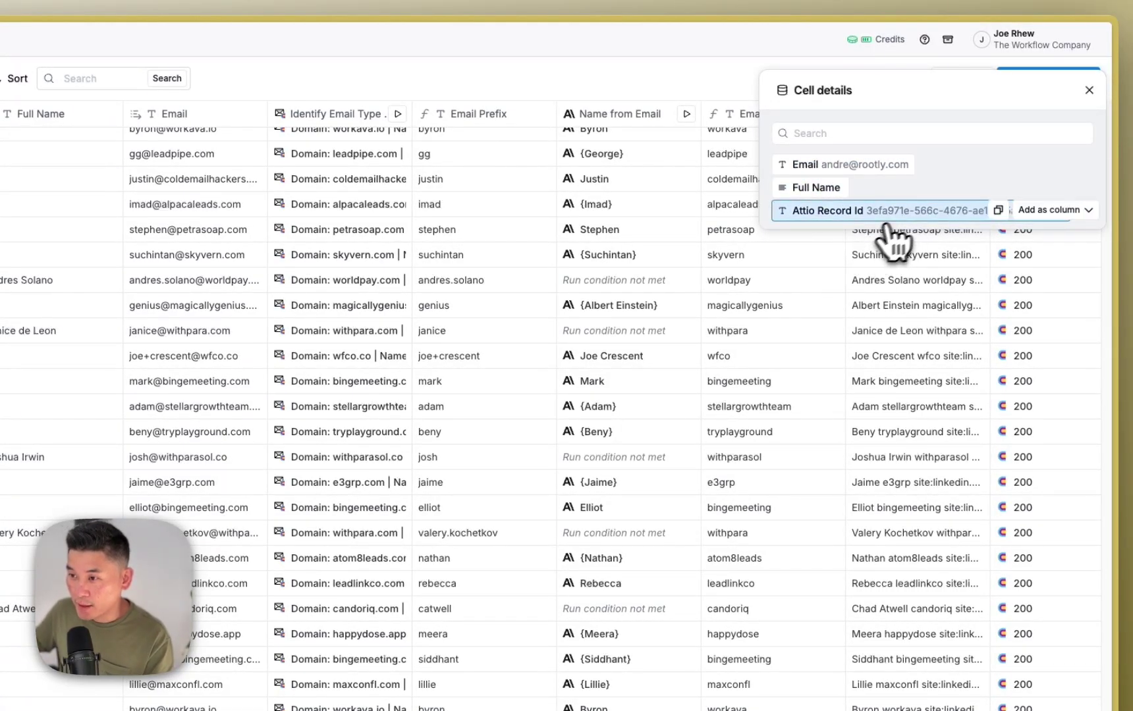
click(1089, 92)
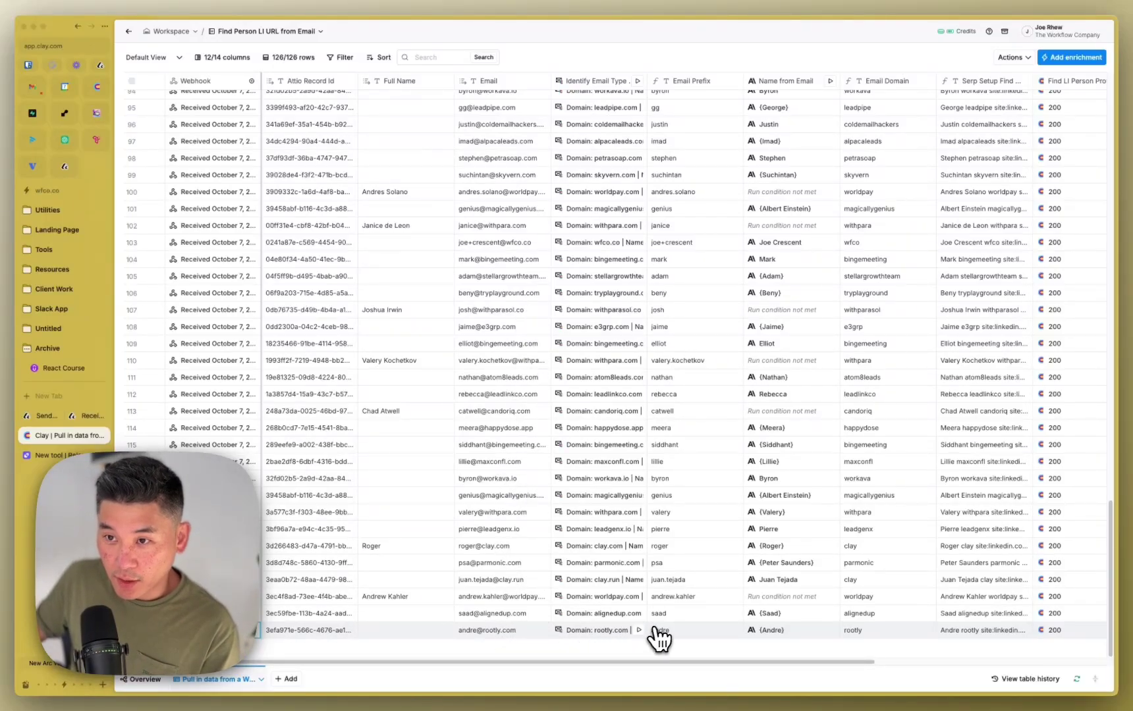
scroll(648, 643, right, 5)
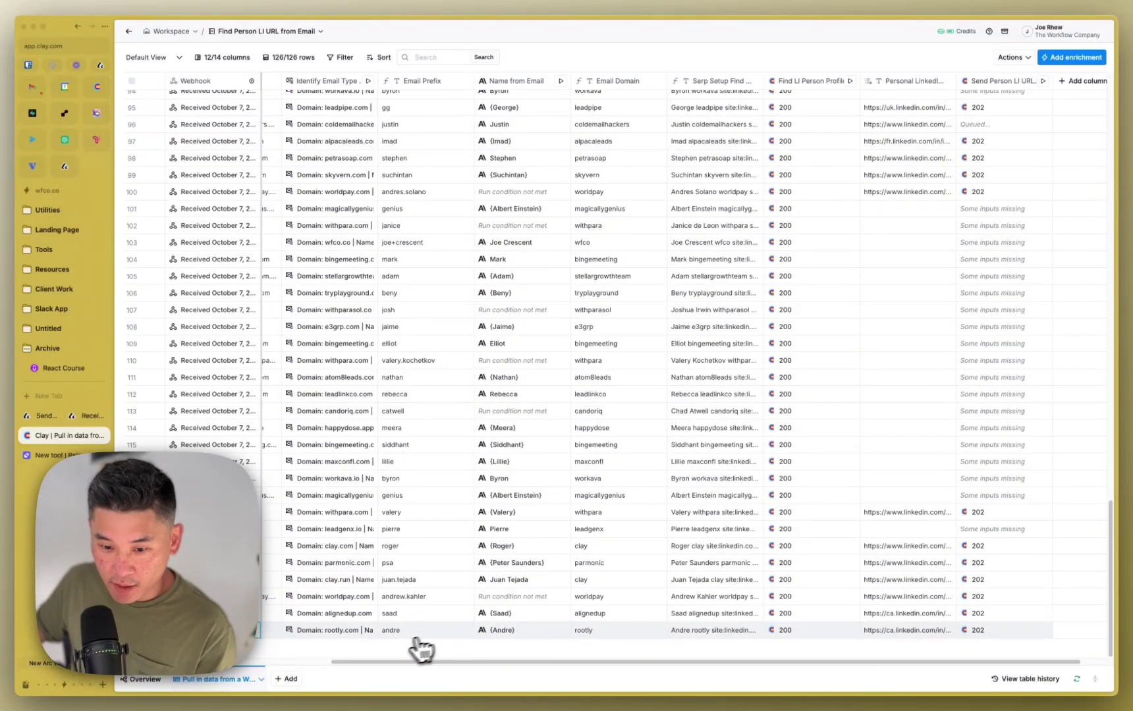
scroll(577, 632, right, 2)
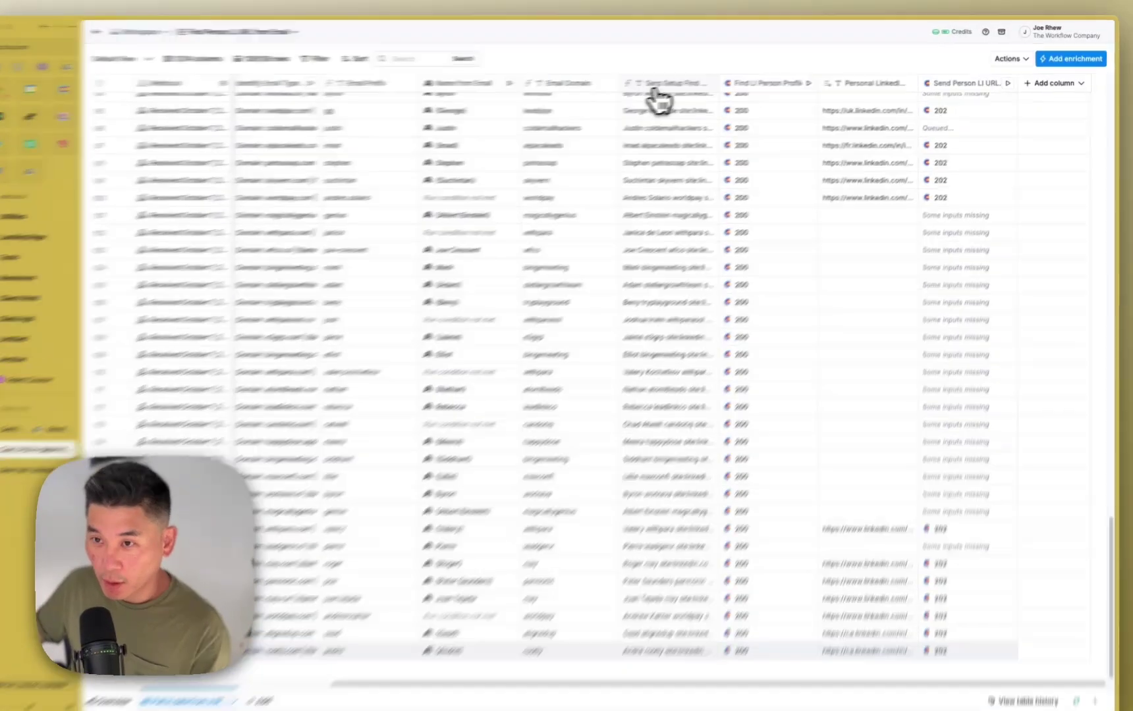
click(668, 86)
click(678, 172)
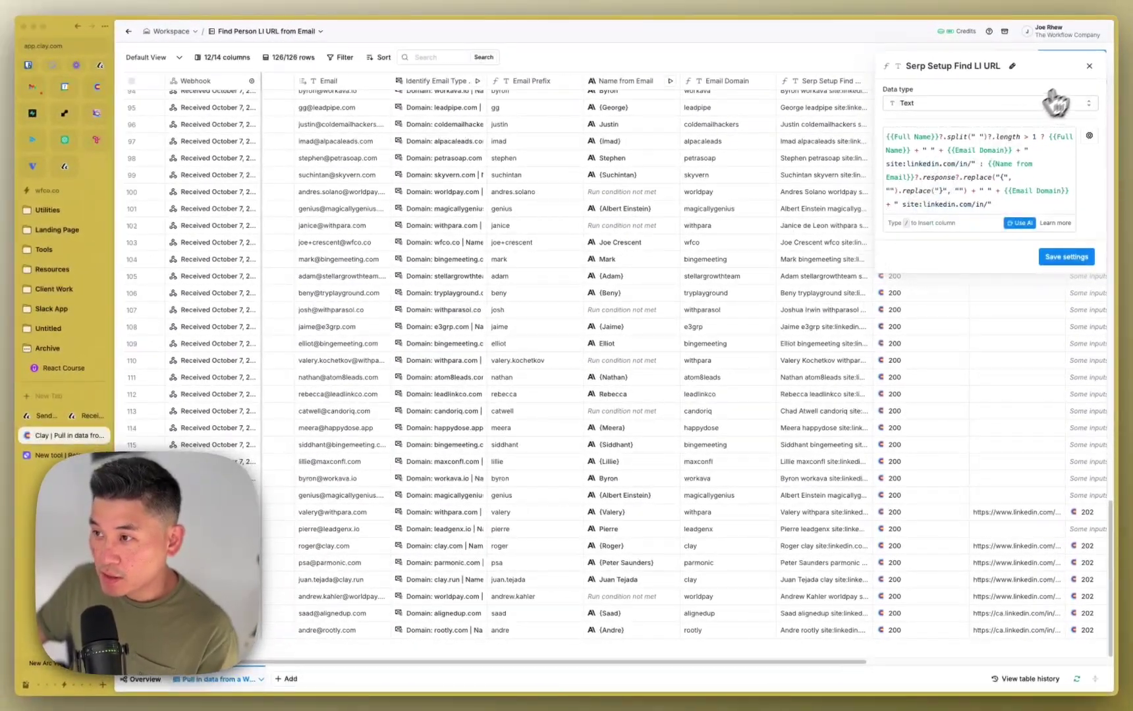
key(Escape)
scroll(909, 90, up, 2)
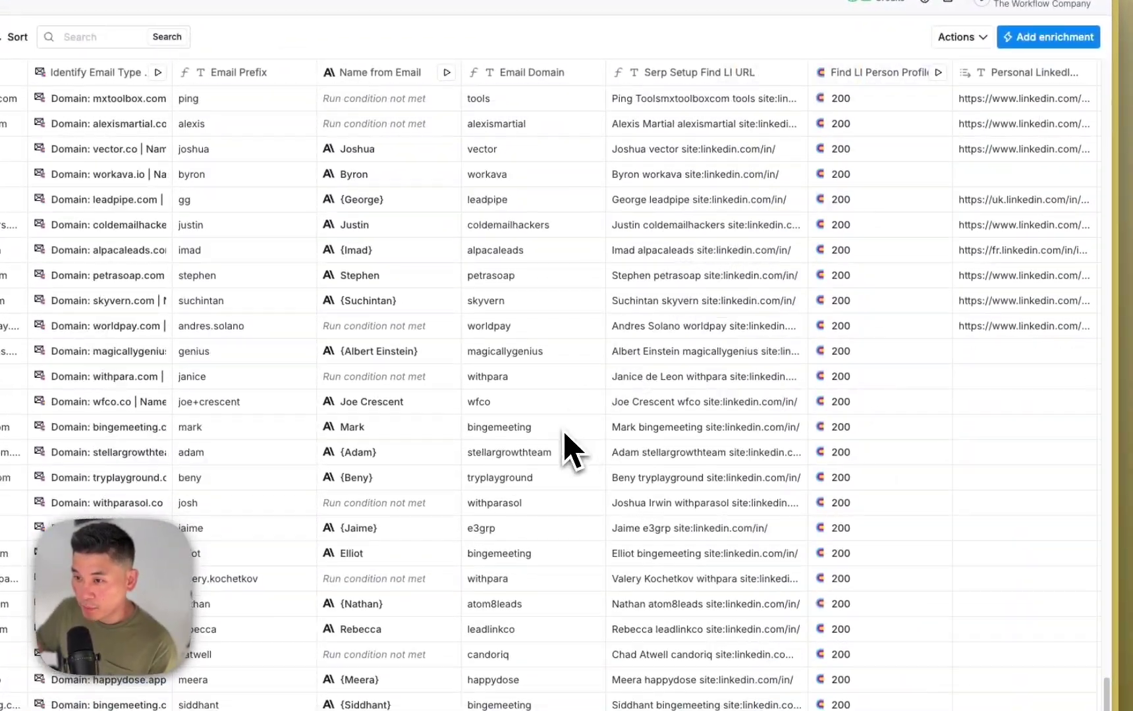
scroll(569, 451, down, 10)
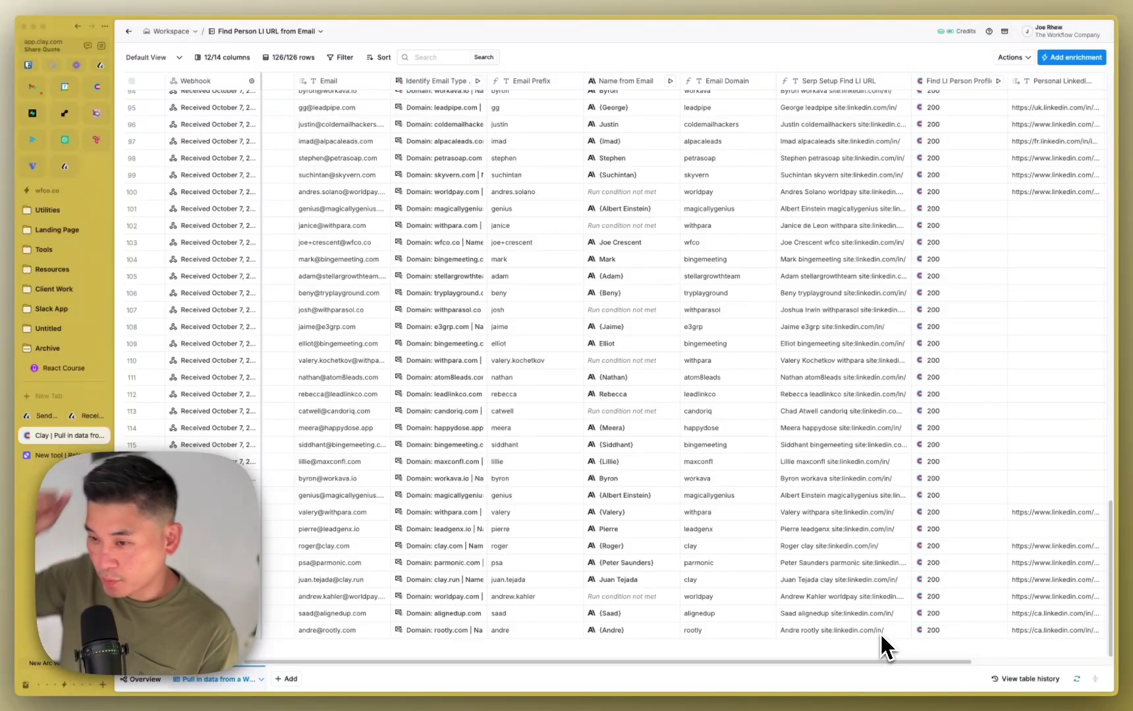
scroll(880, 633, right, 5)
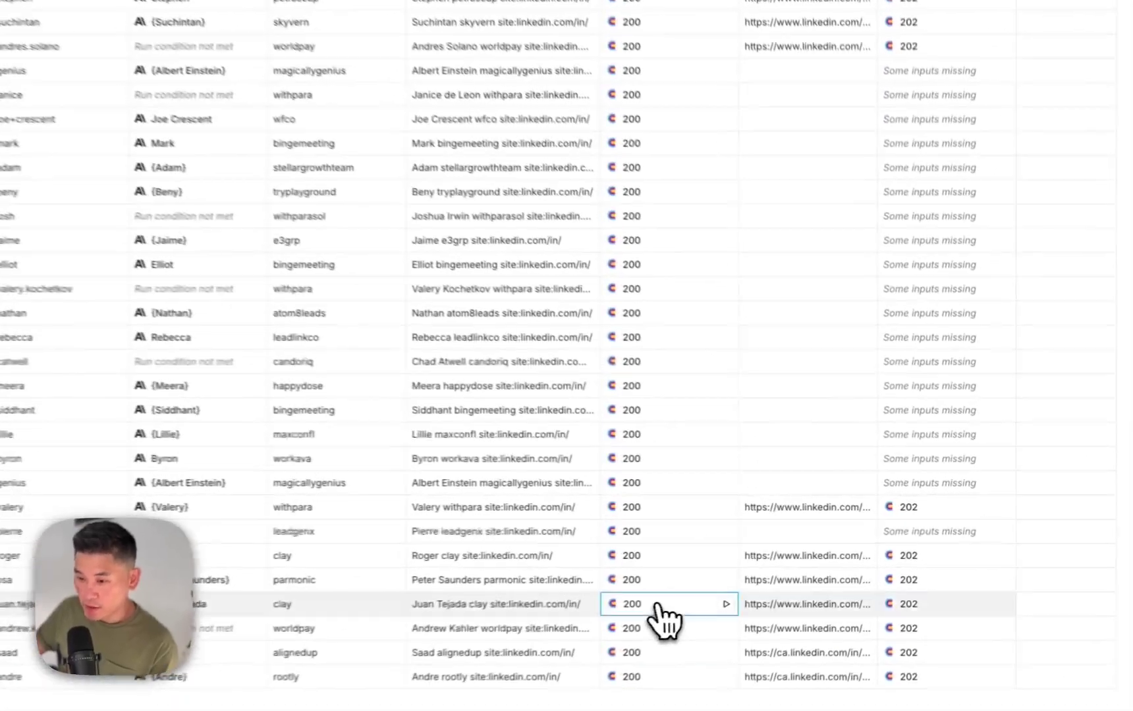
click(822, 631)
click(853, 118)
click(864, 146)
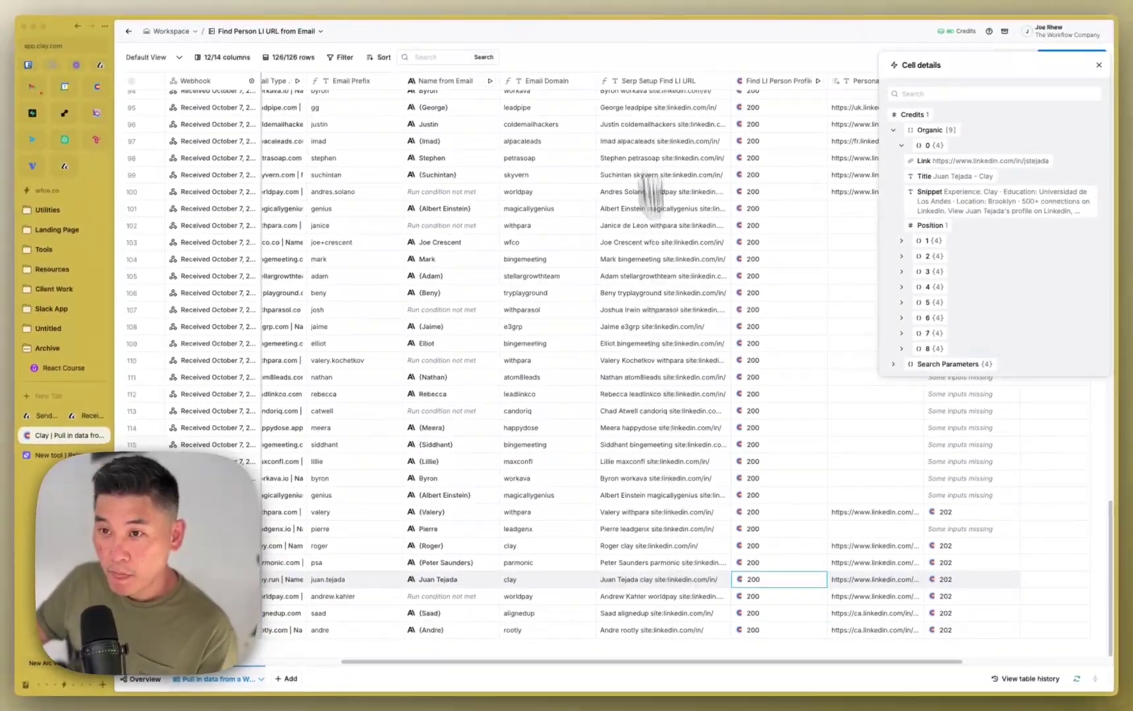
mouse_move(935, 194)
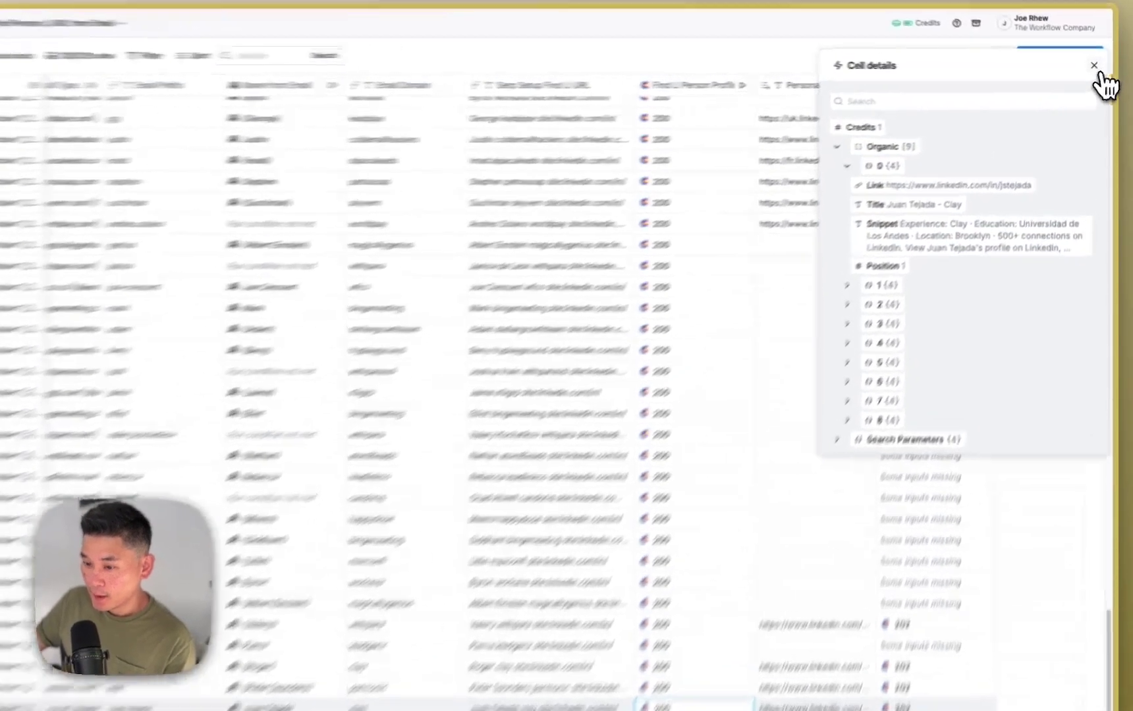
click(1098, 64)
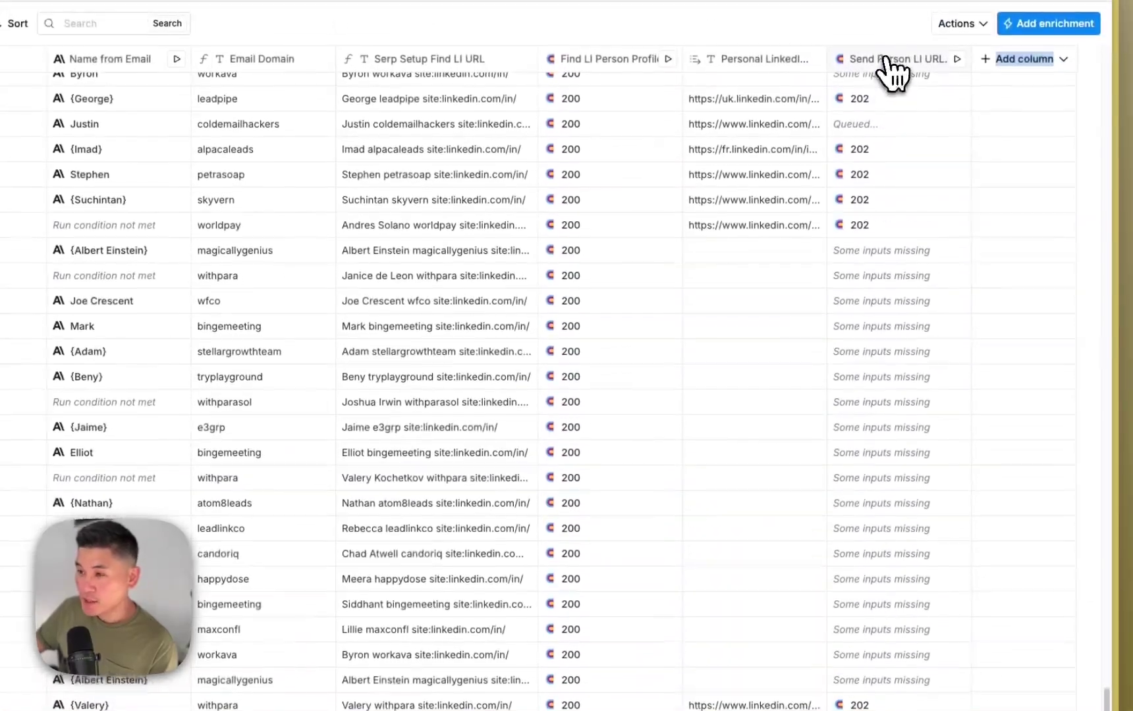
- Edit the Send Person LI URL to Attio column and inspect the linkedinUrl key in its body
click(892, 66)
click(902, 124)
scroll(865, 378, down, 5)
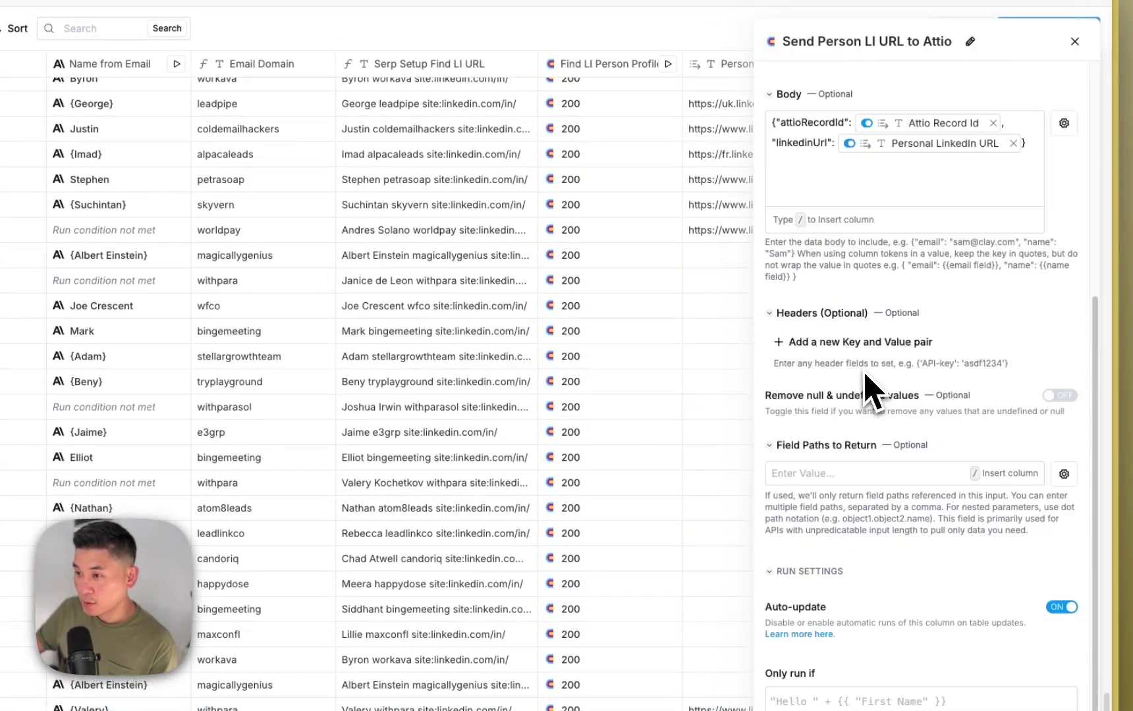
double_click(793, 143)
mouse_move(864, 155)
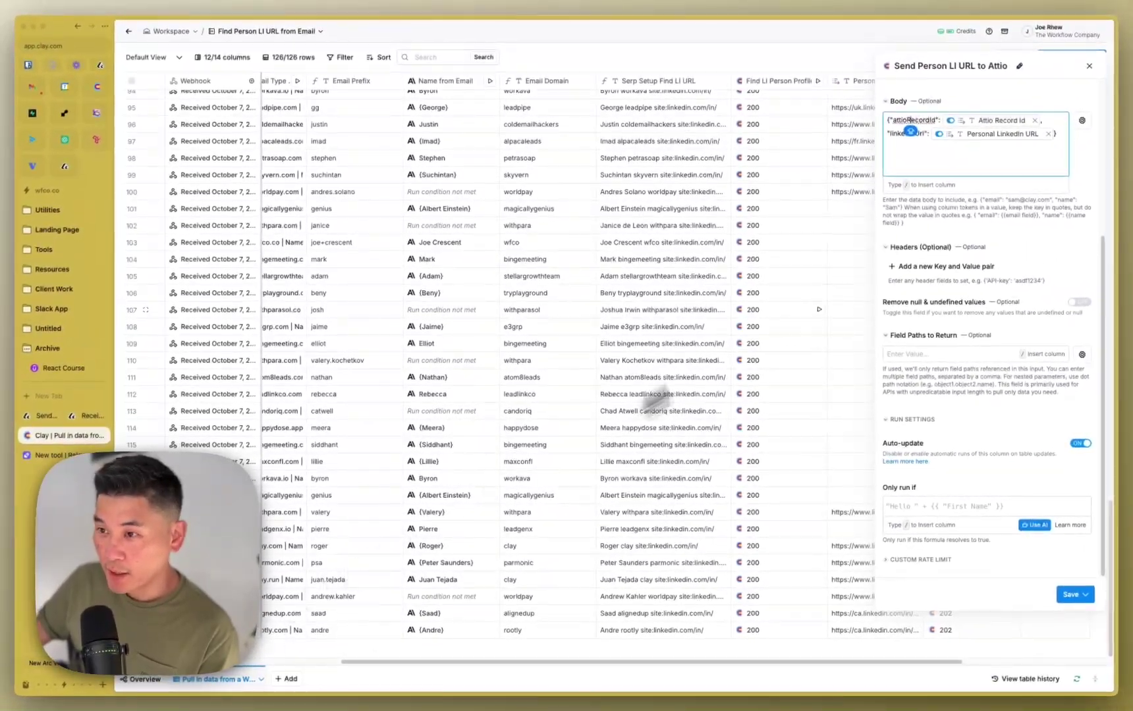
mouse_move(991, 123)
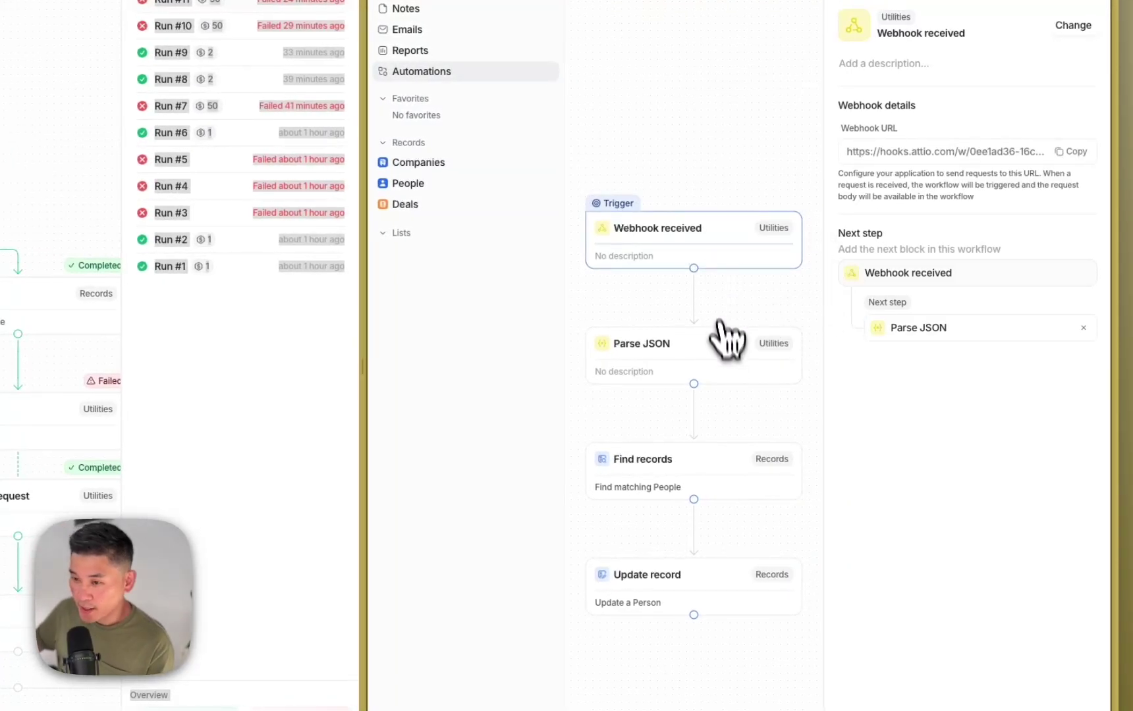
- Inspect the webhook trigger, Parse JSON, Find records (People, condition, limit) and Update record steps
click(714, 364)
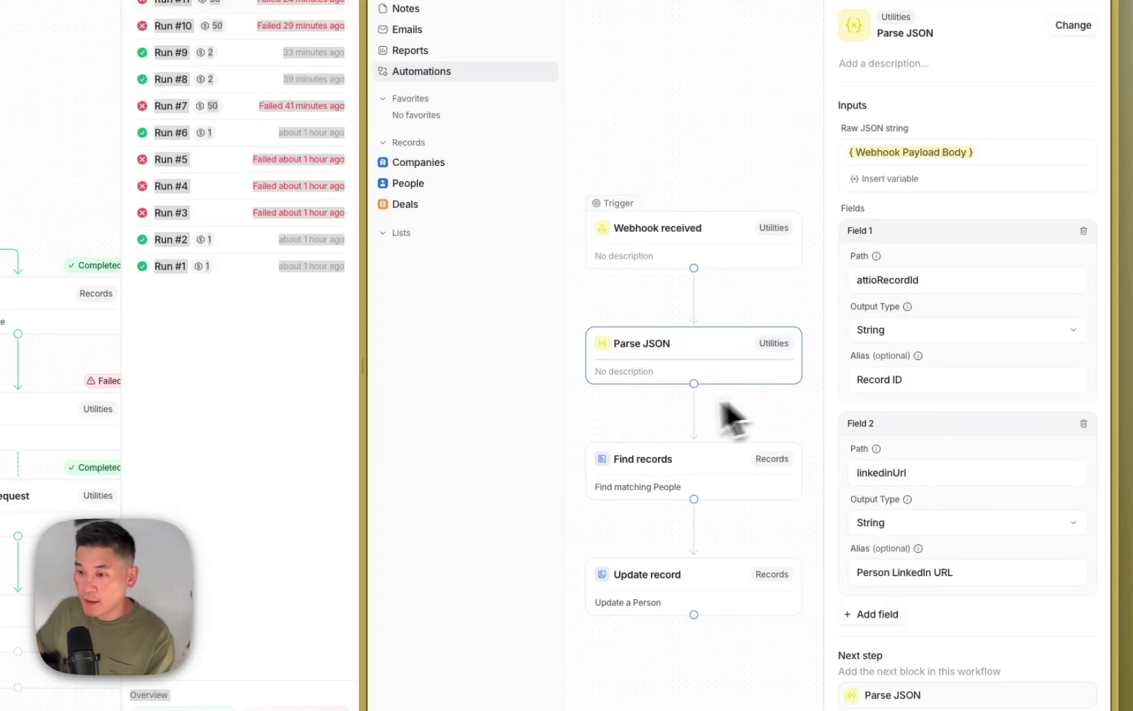
click(664, 469)
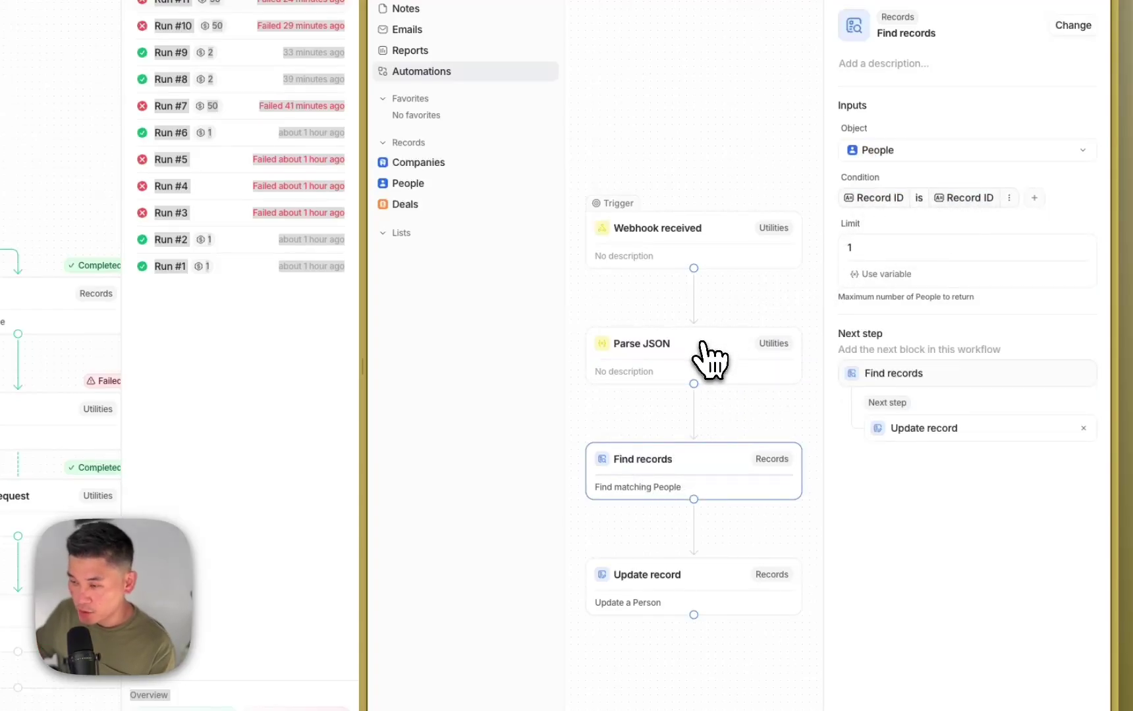
click(854, 247)
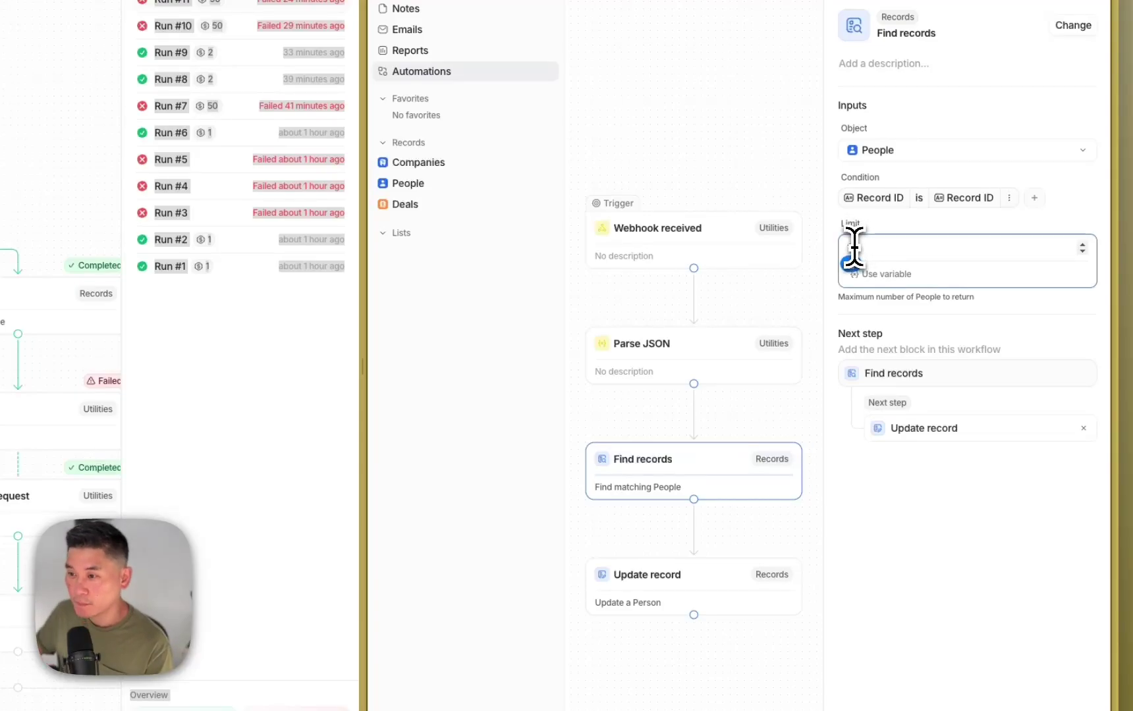
click(700, 583)
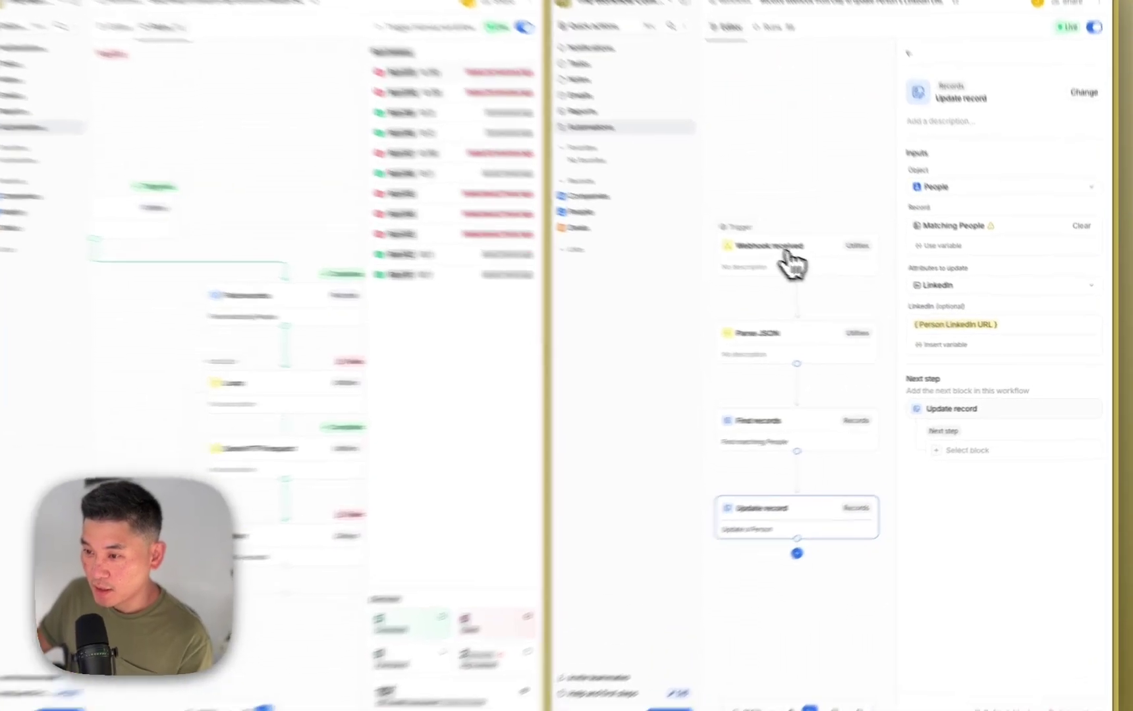
click(790, 260)
click(799, 346)
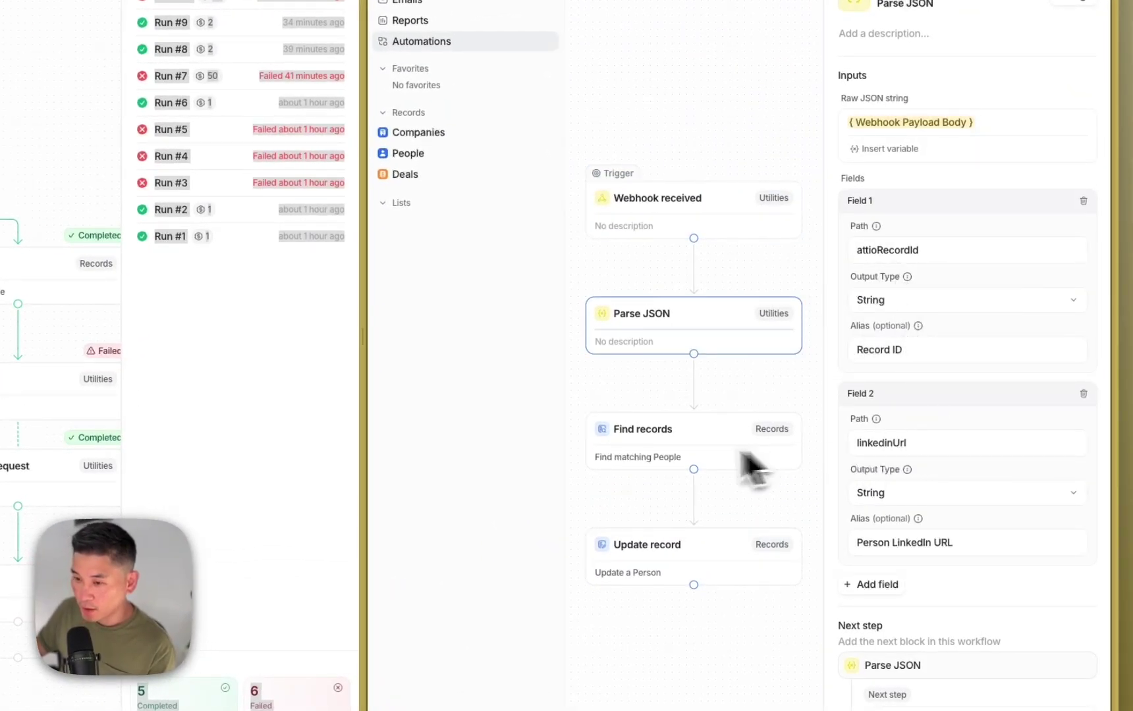
click(659, 465)
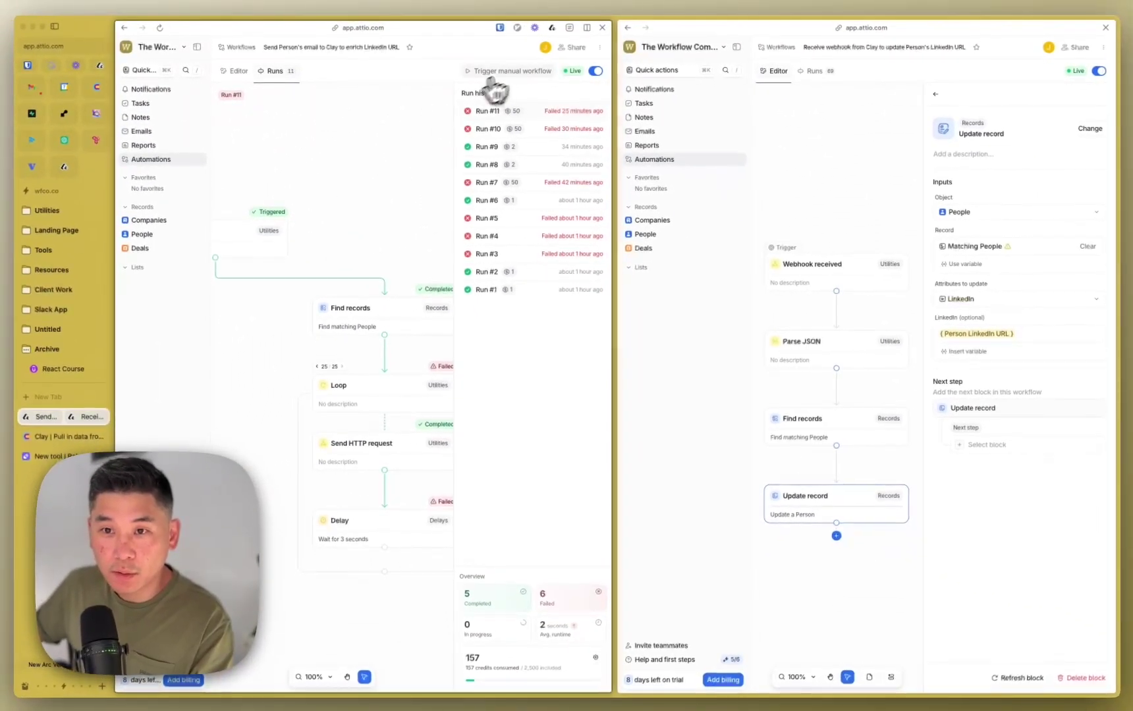
- Trigger a manual run of the send-to-Clay workflow, starting Run #12
click(520, 71)
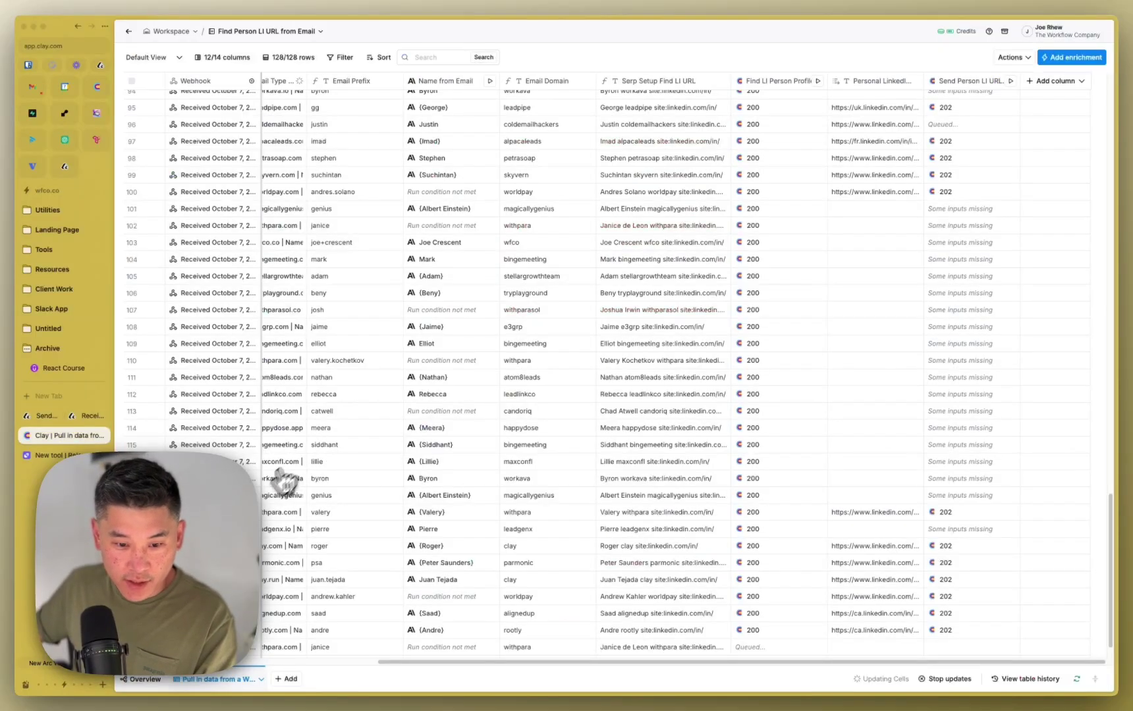
- Watch new Clay rows fill with LinkedIn URLs and 202 responses, then go back to Attio
scroll(290, 560, down, 5)
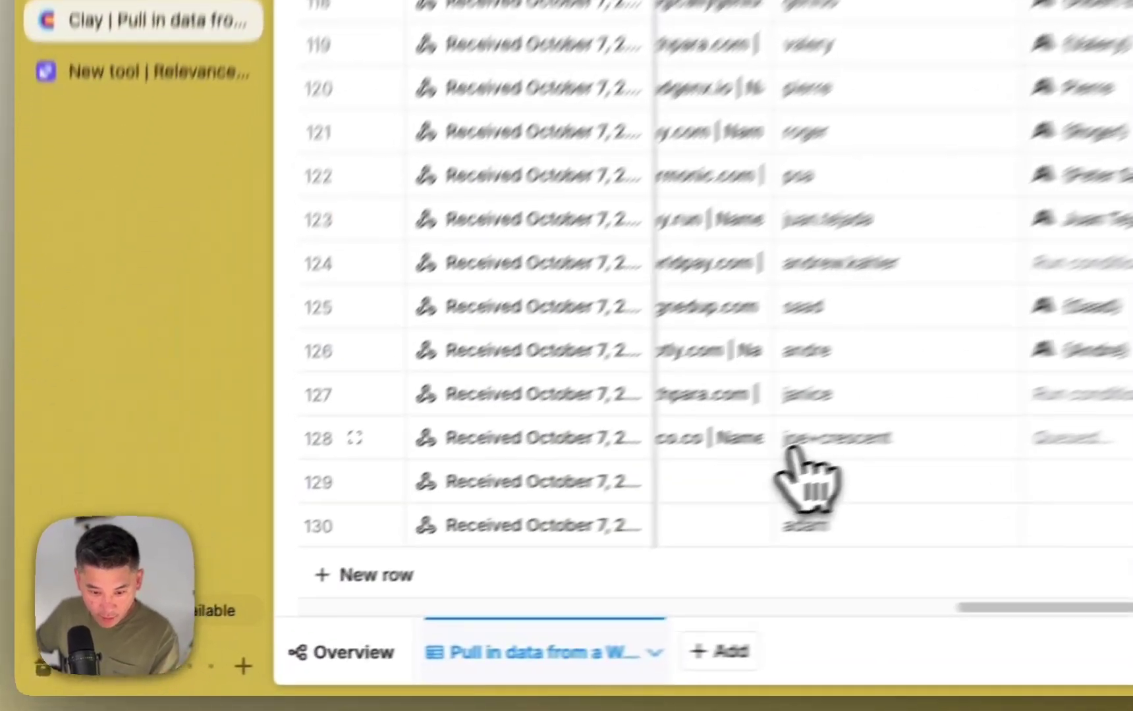
scroll(733, 455, down, 1)
scroll(860, 392, left, 10)
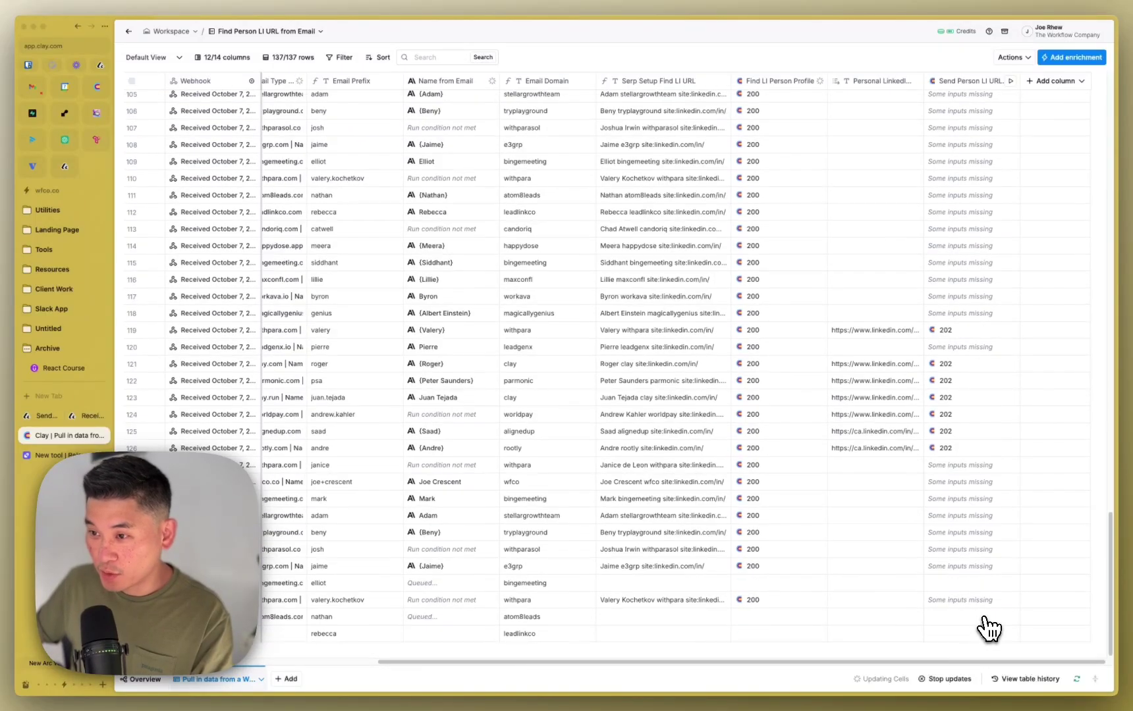
scroll(949, 527, down, 2)
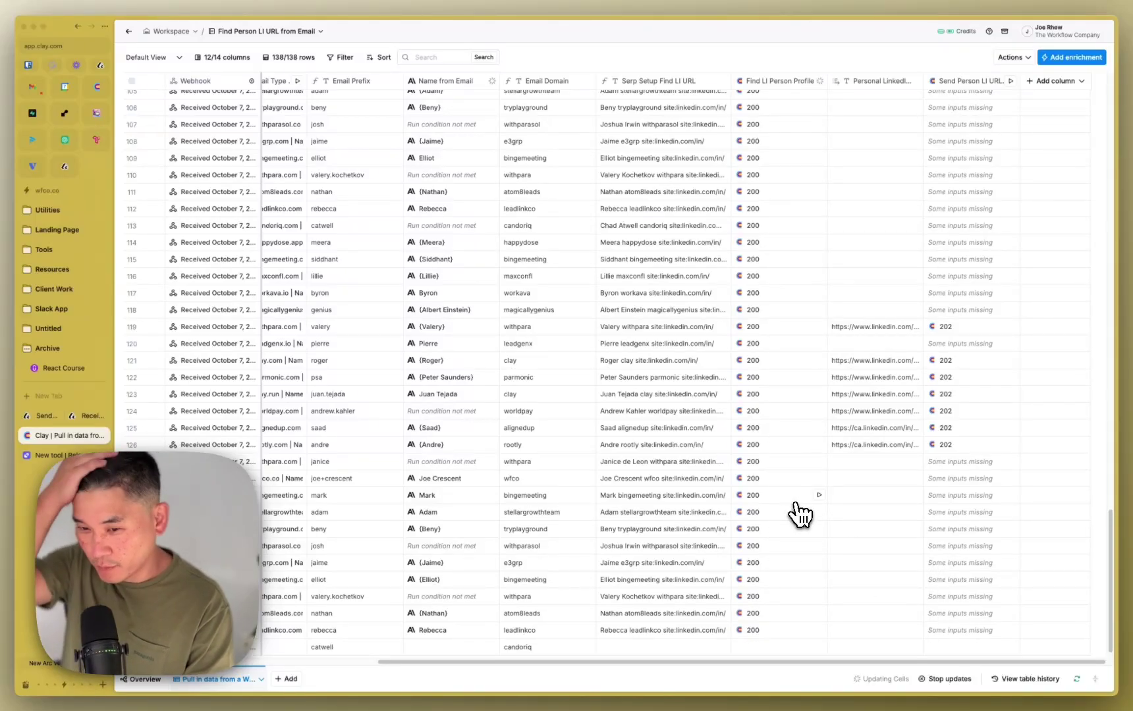
scroll(552, 552, down, 1)
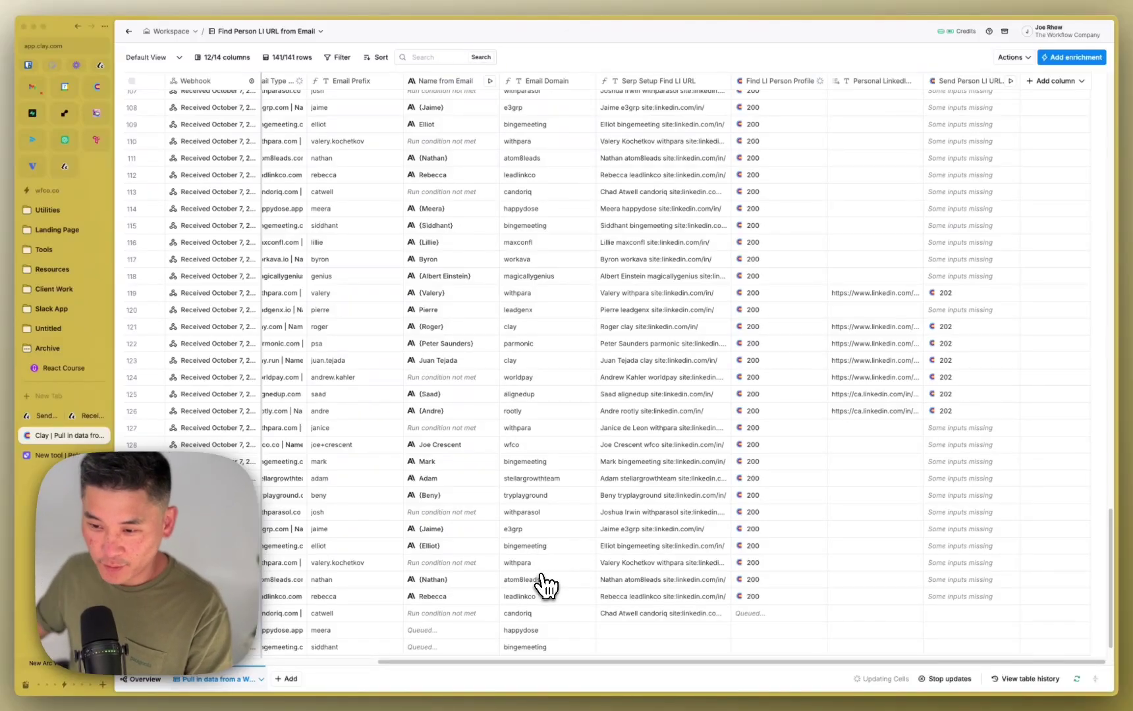
scroll(545, 585, down, 1)
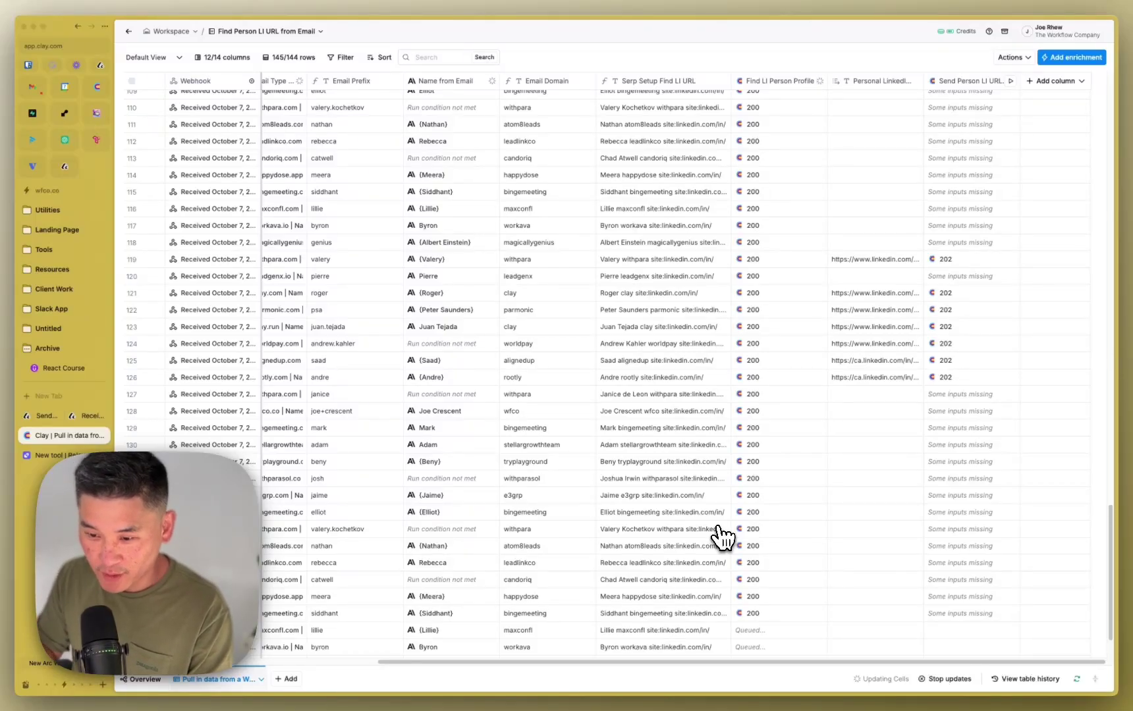
scroll(723, 538, down, 2)
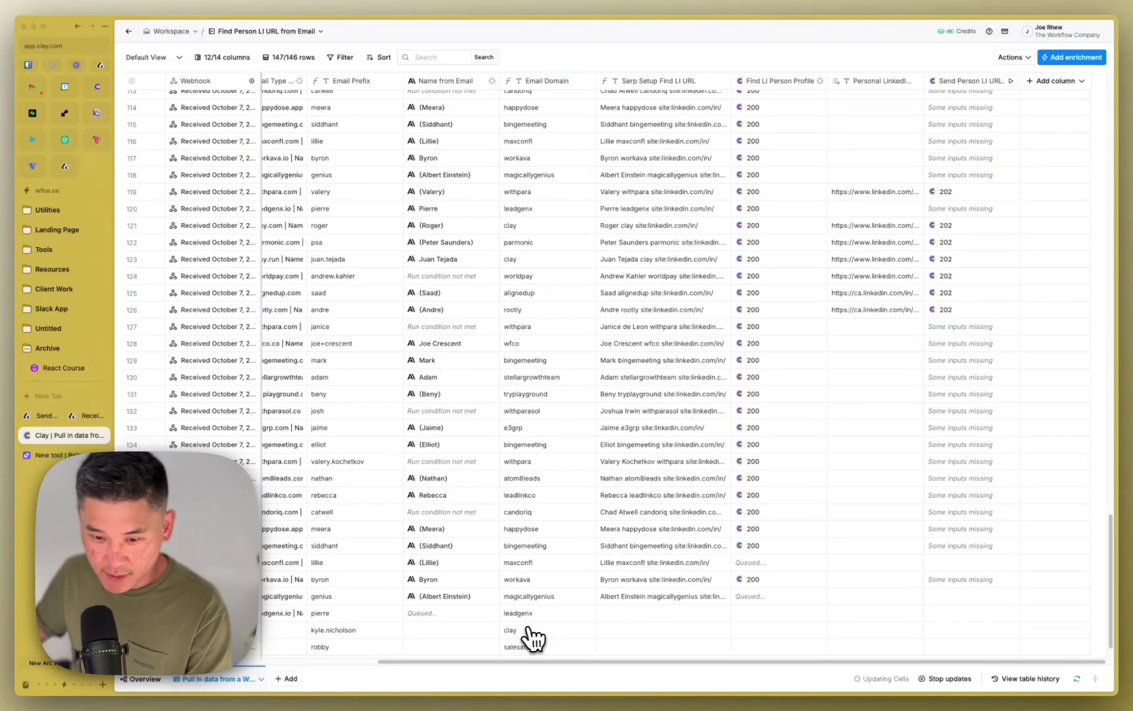
scroll(453, 611, left, 3)
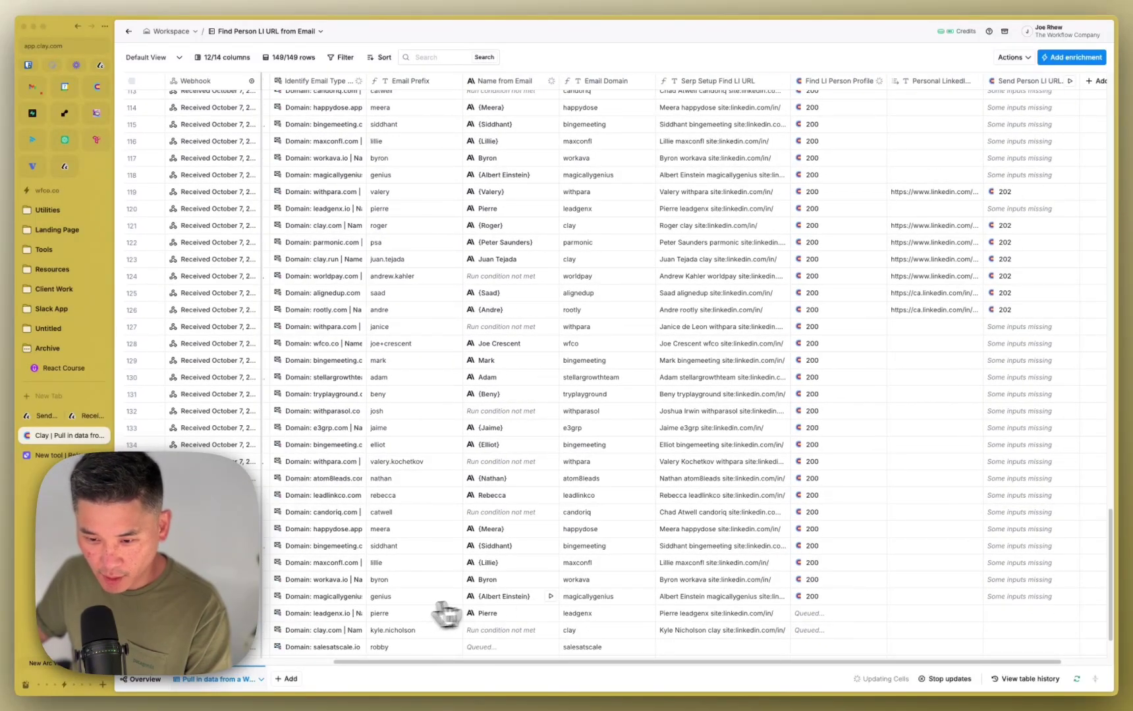
scroll(531, 599, down, 3)
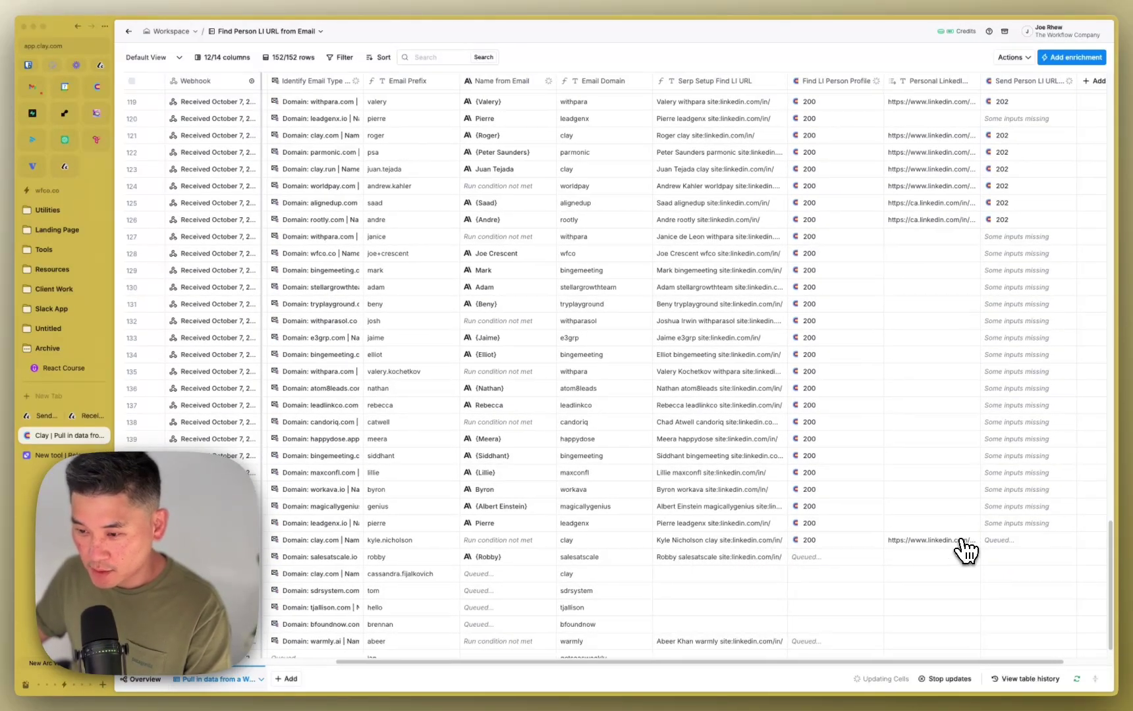
scroll(922, 545, right, 2)
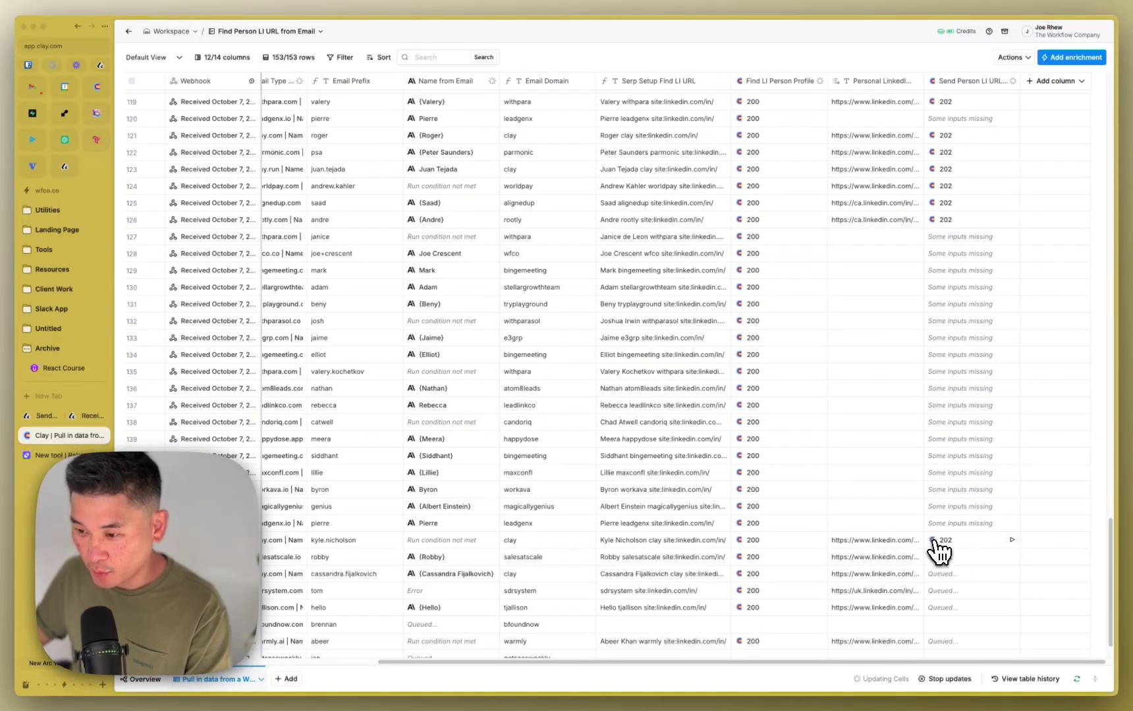
key(ctrl+Tab)
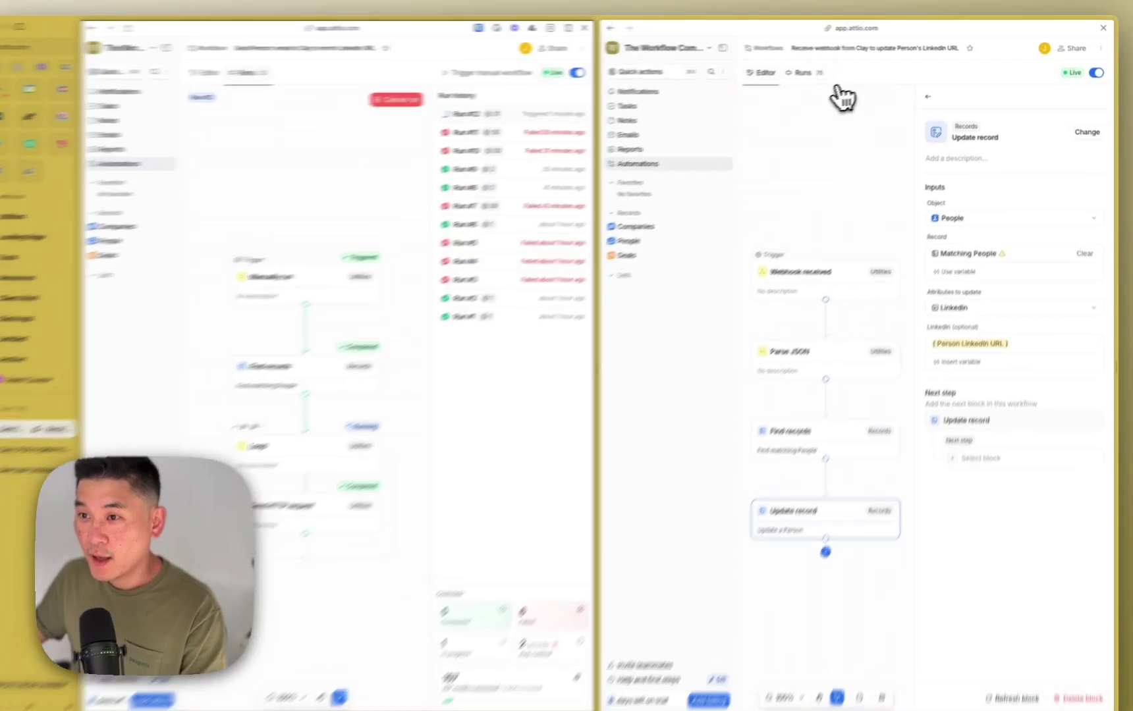
- View the webhook workflow's runs, then open People in a new tab, now 278 missing LinkedIn
click(812, 70)
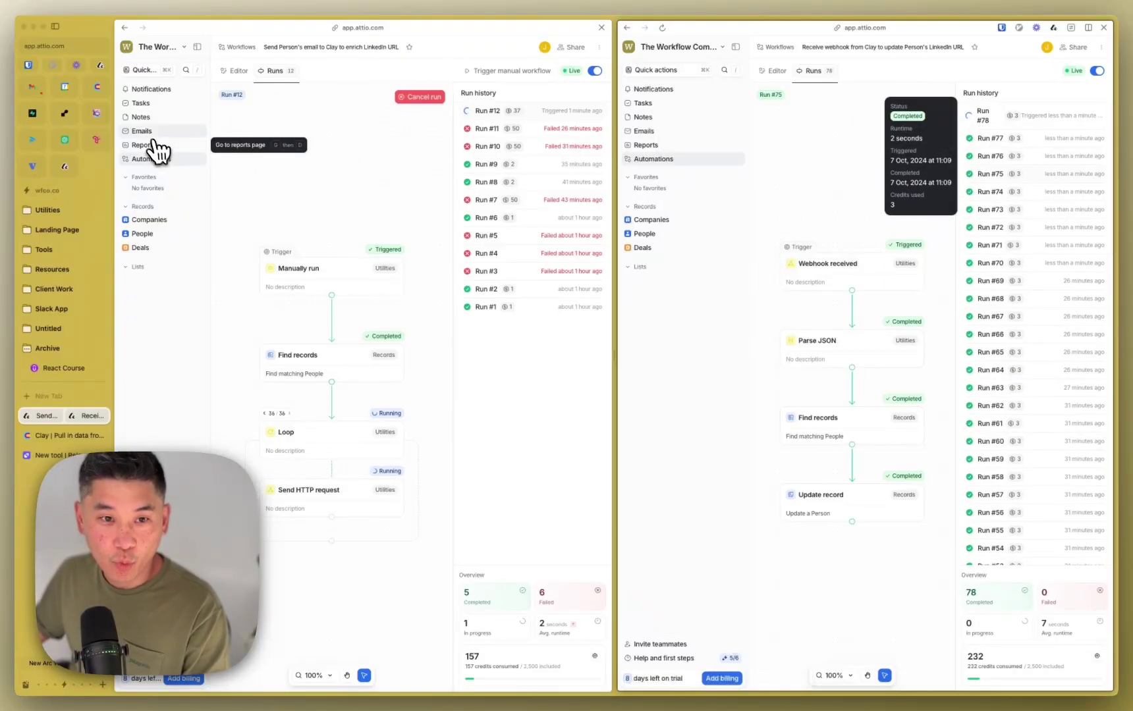
super+click(137, 249)
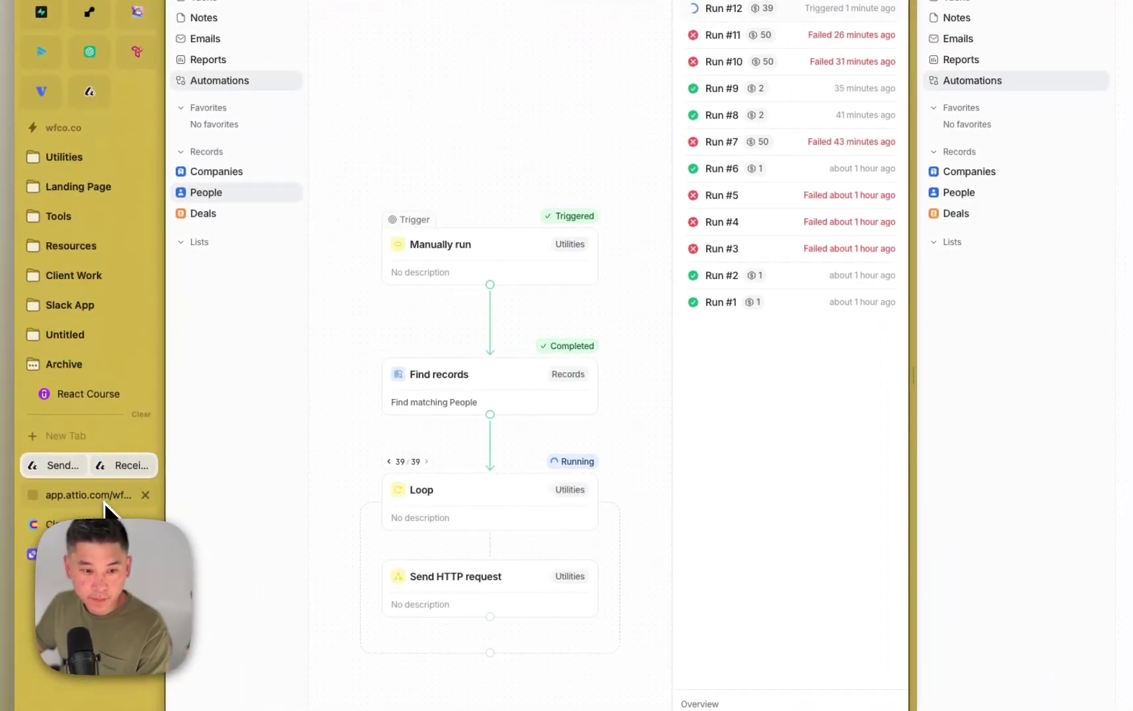
click(105, 499)
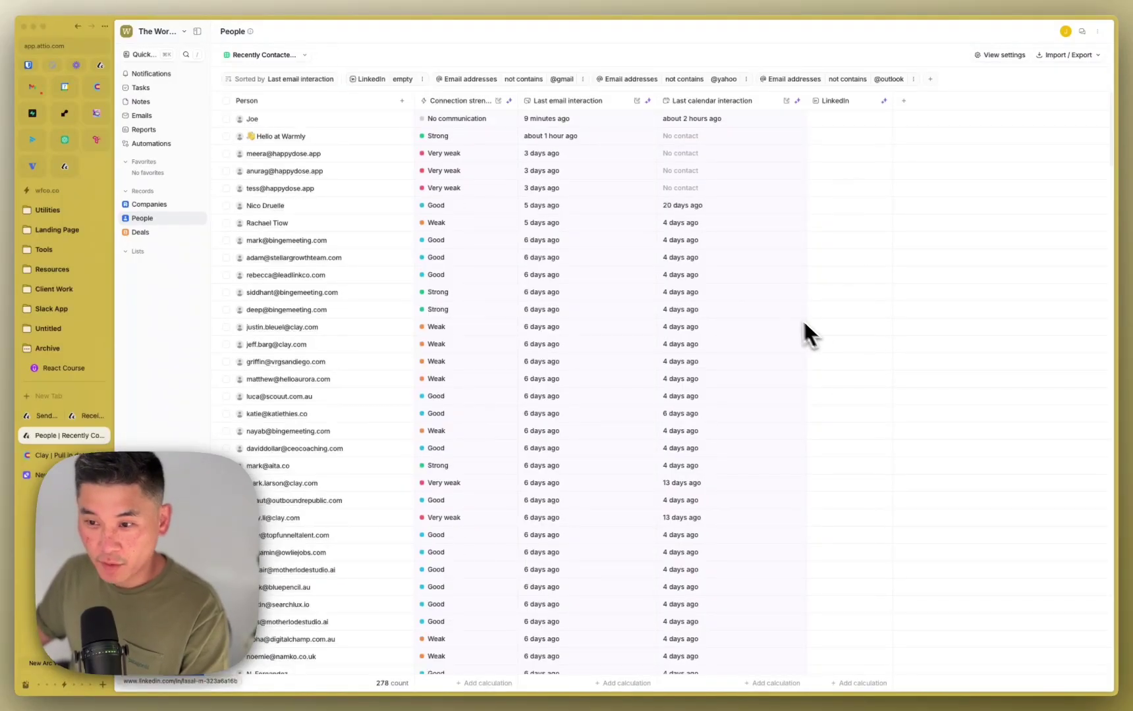
scroll(832, 377, down, 5)
scroll(494, 111, down, 10)
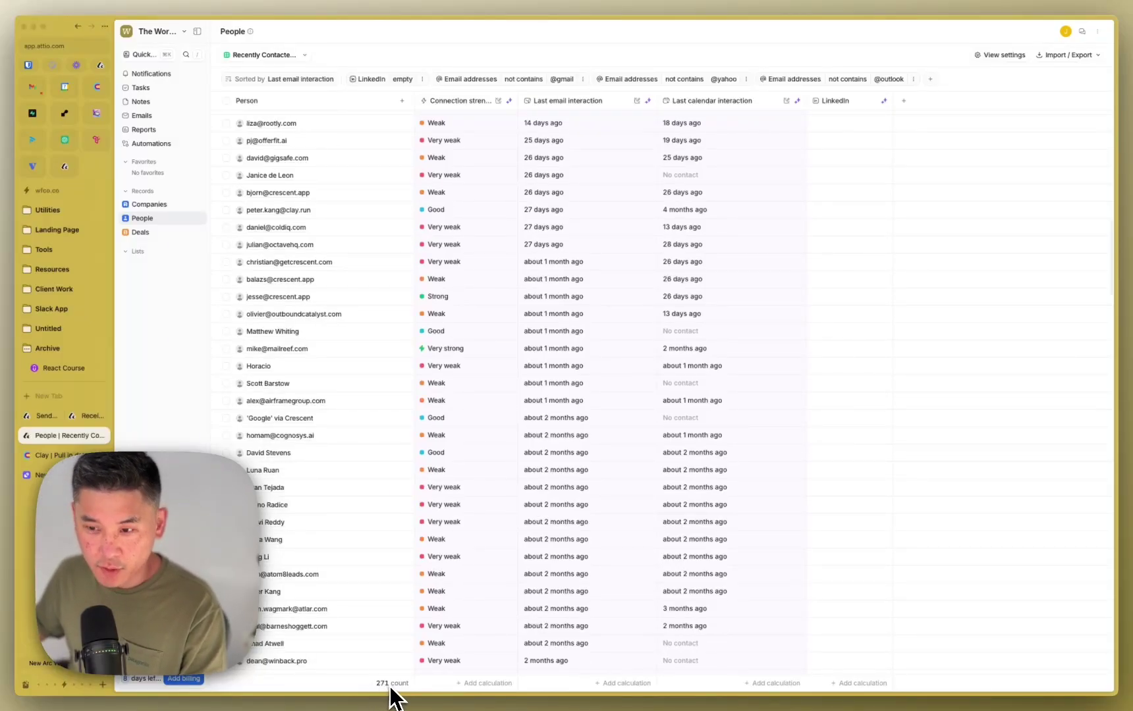
scroll(764, 461, down, 5)
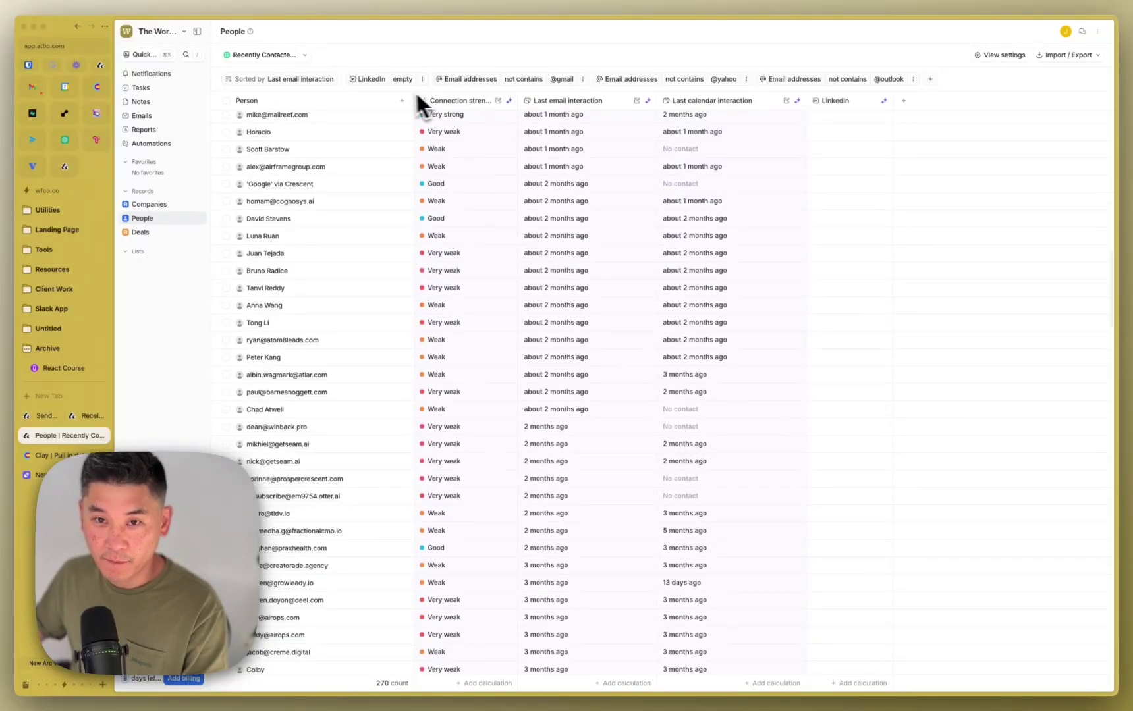
- Return to the split-view workflows and check the failed Run #12 in Run history
click(93, 415)
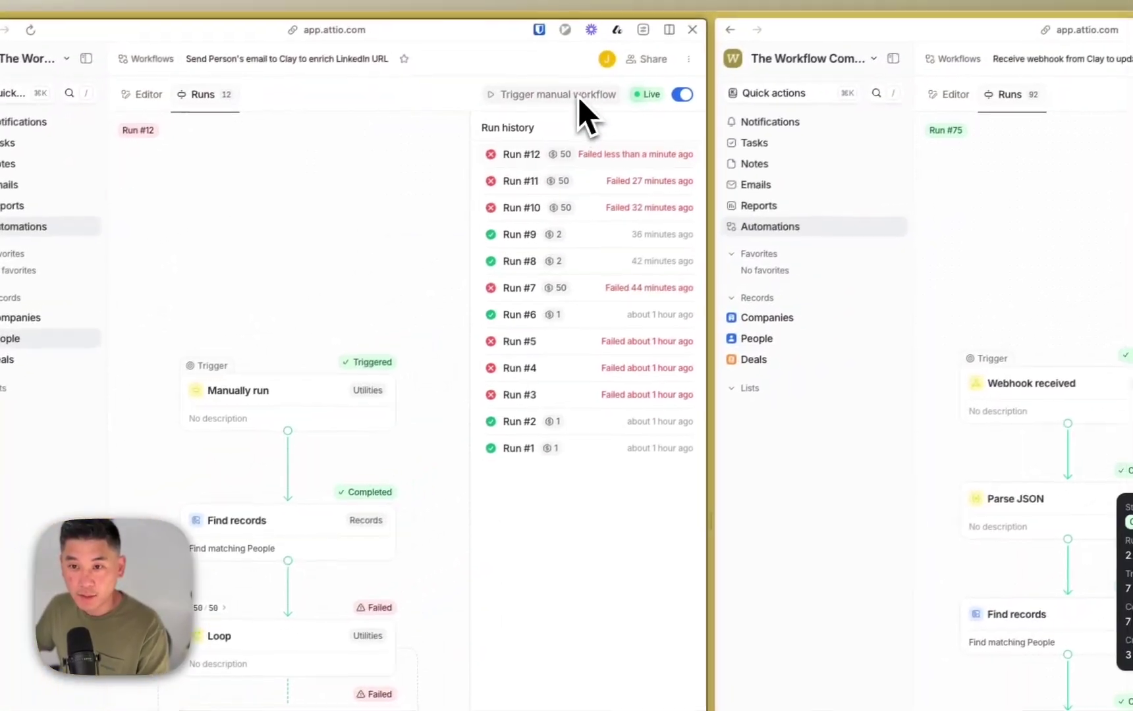
mouse_move(567, 158)
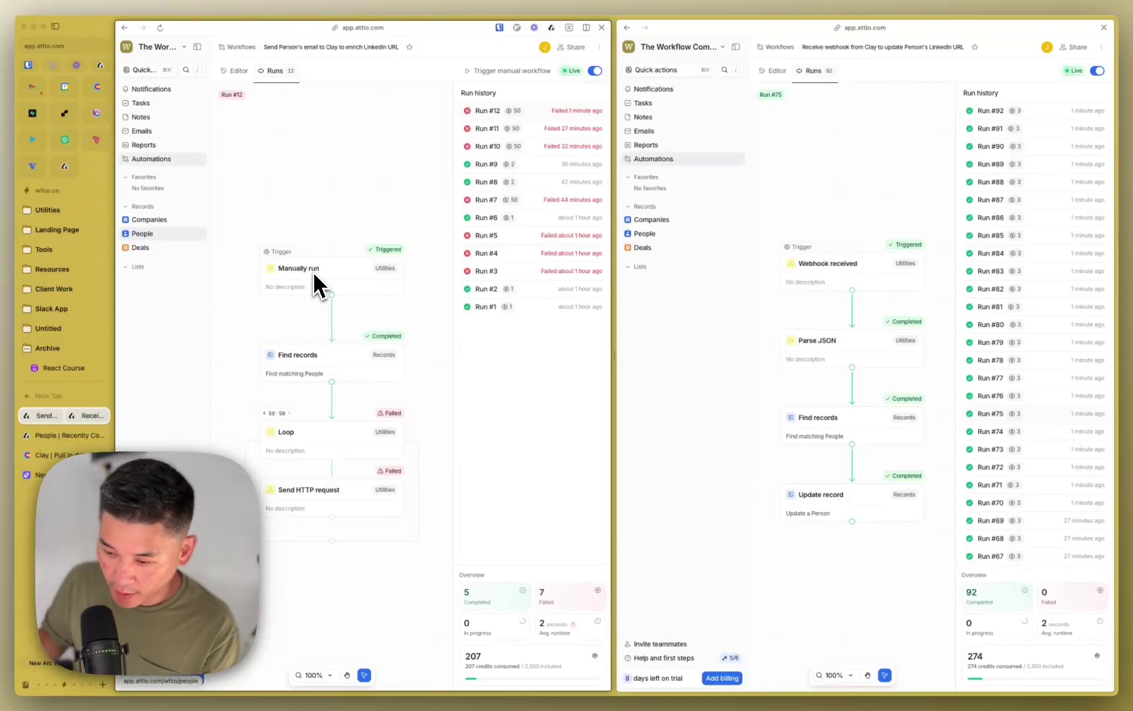
- Switch the send-to-Clay workflow's trigger from Manually run to Record created for People
click(357, 283)
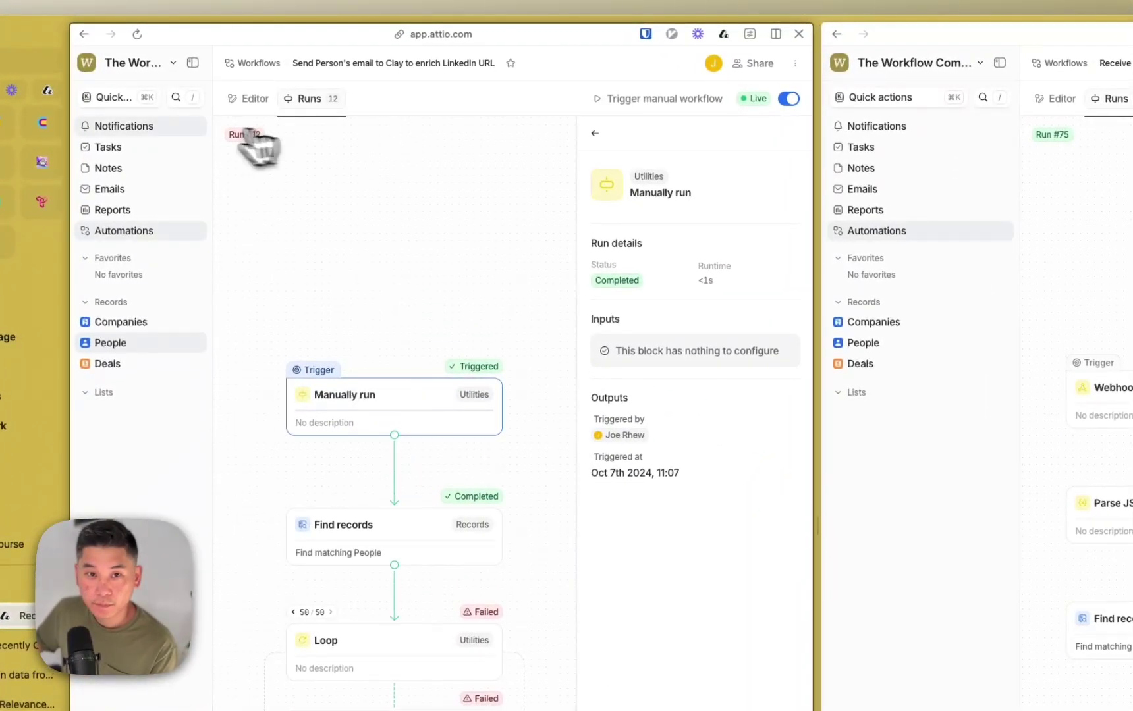
click(249, 101)
click(392, 395)
click(776, 184)
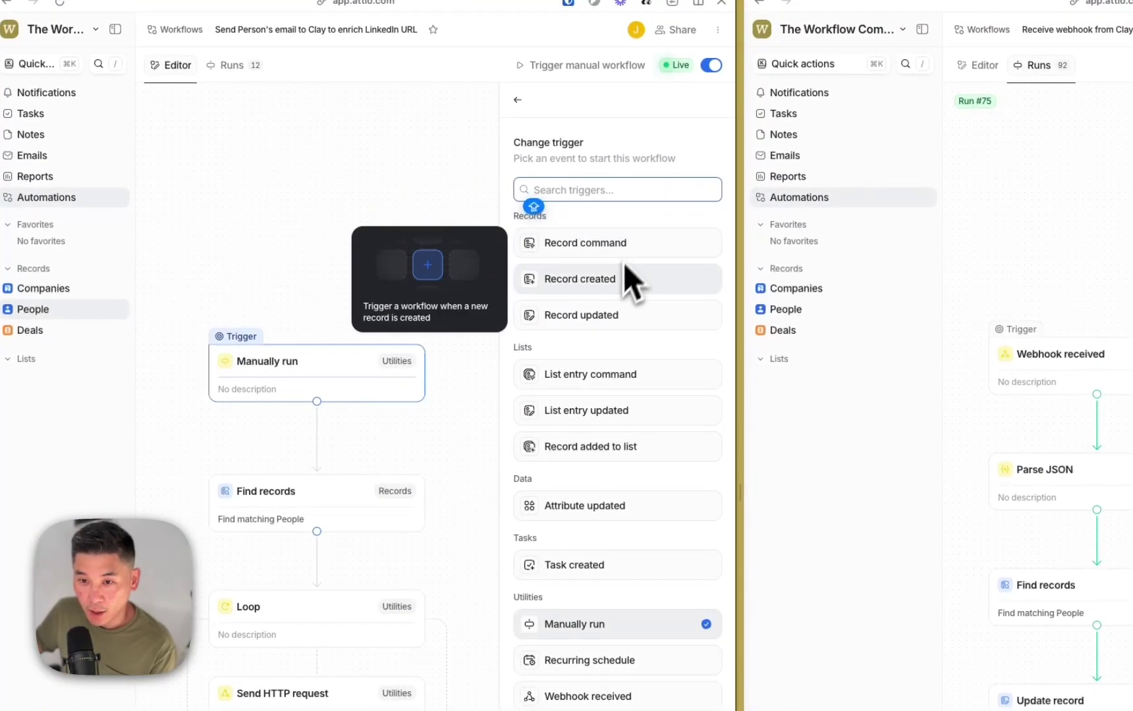
click(603, 281)
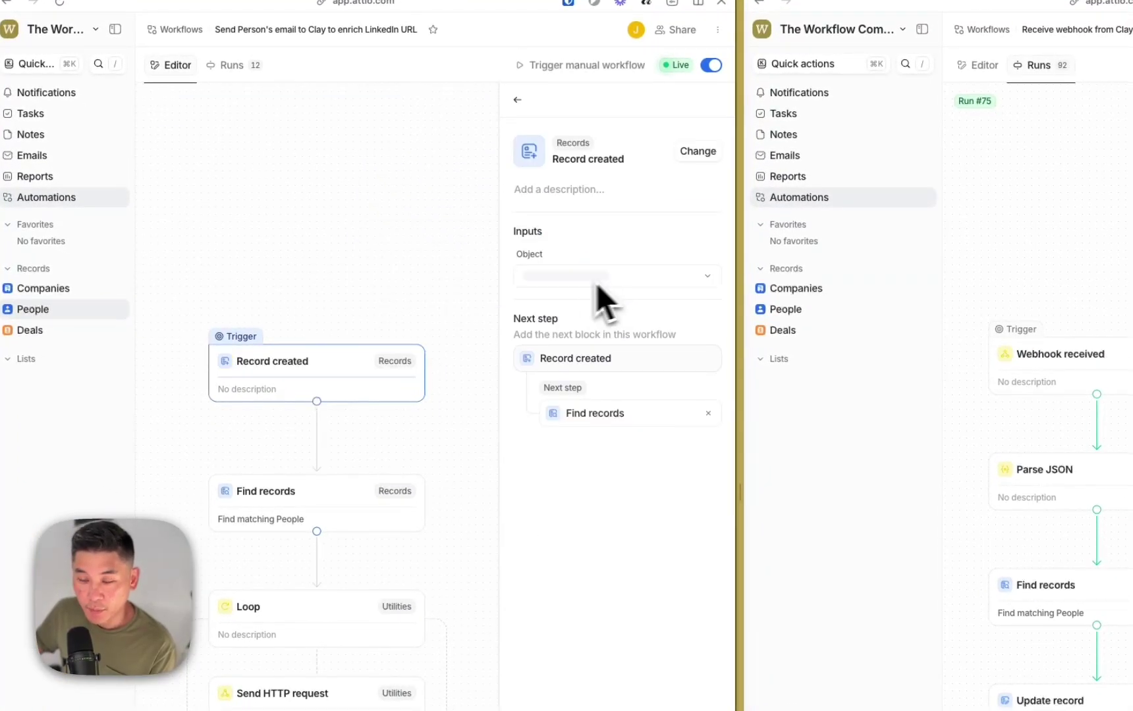
click(577, 282)
click(560, 357)
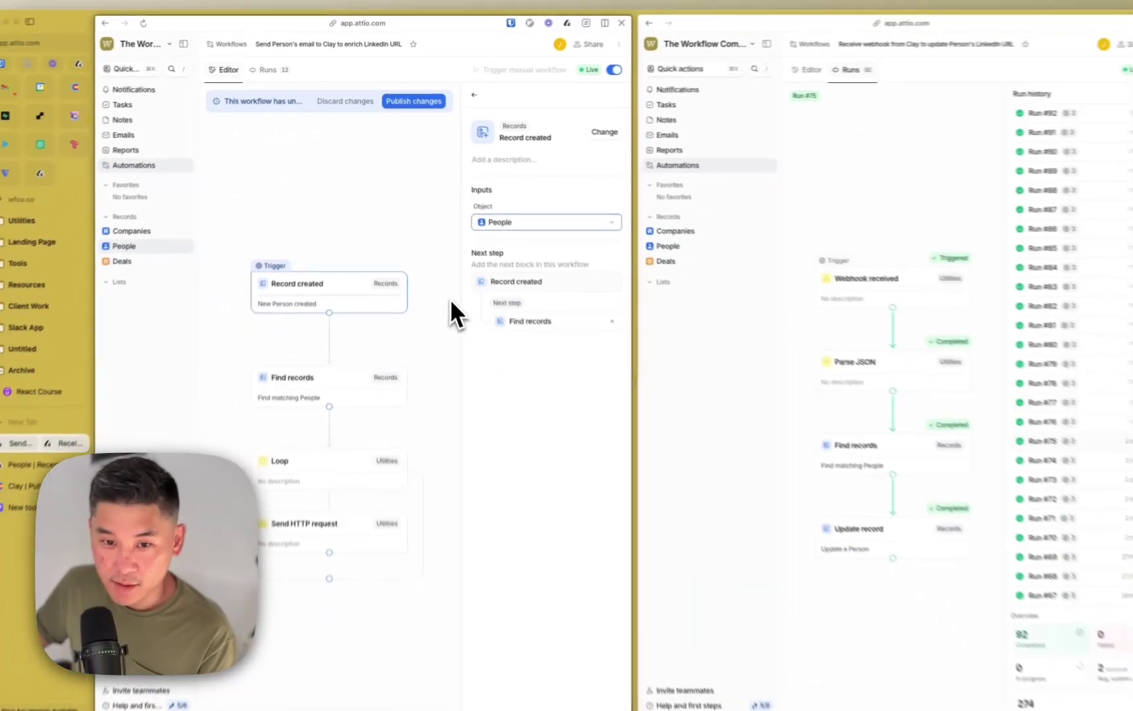